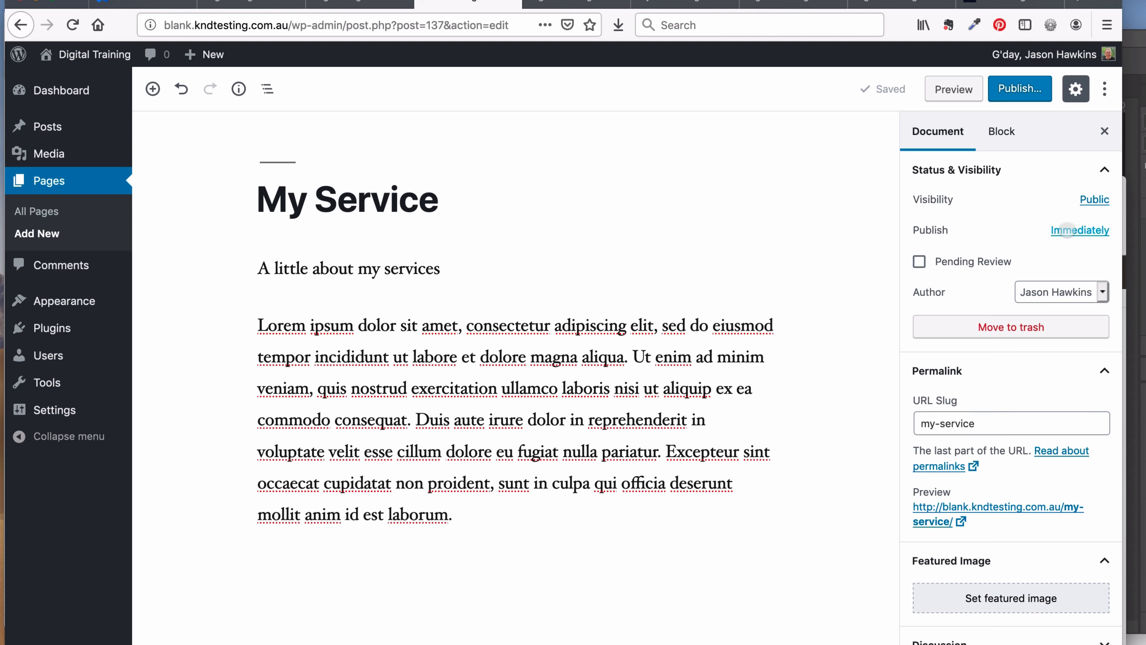
Step: Examine the page's publish schedule, author choices and URL slug in its document settings
click(1066, 230)
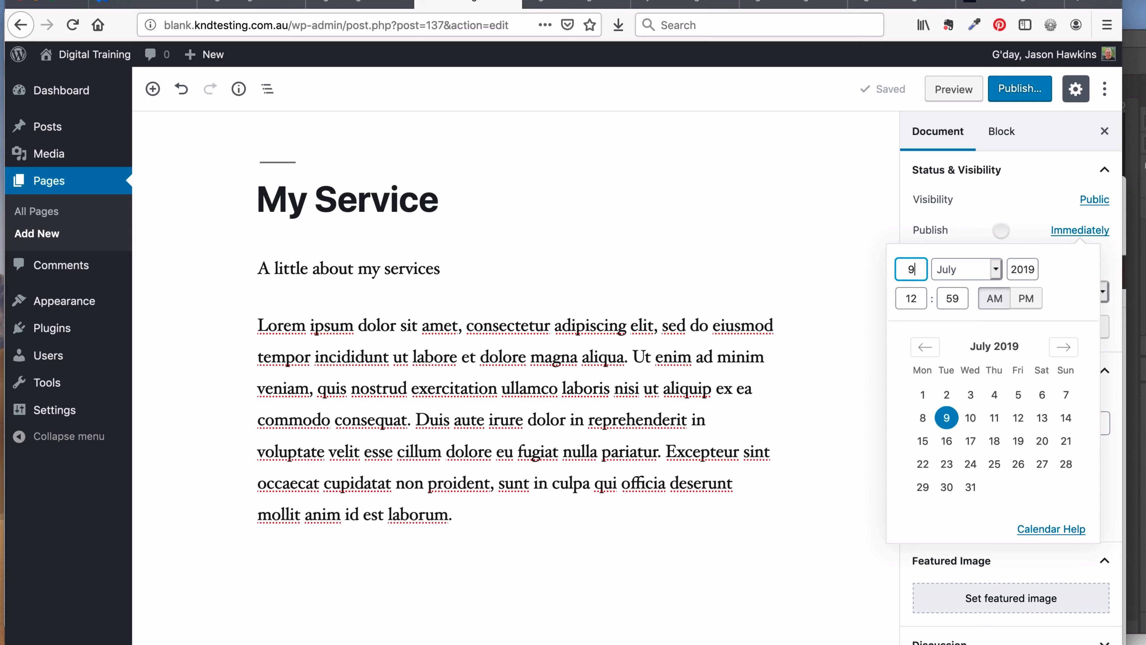
click(1001, 230)
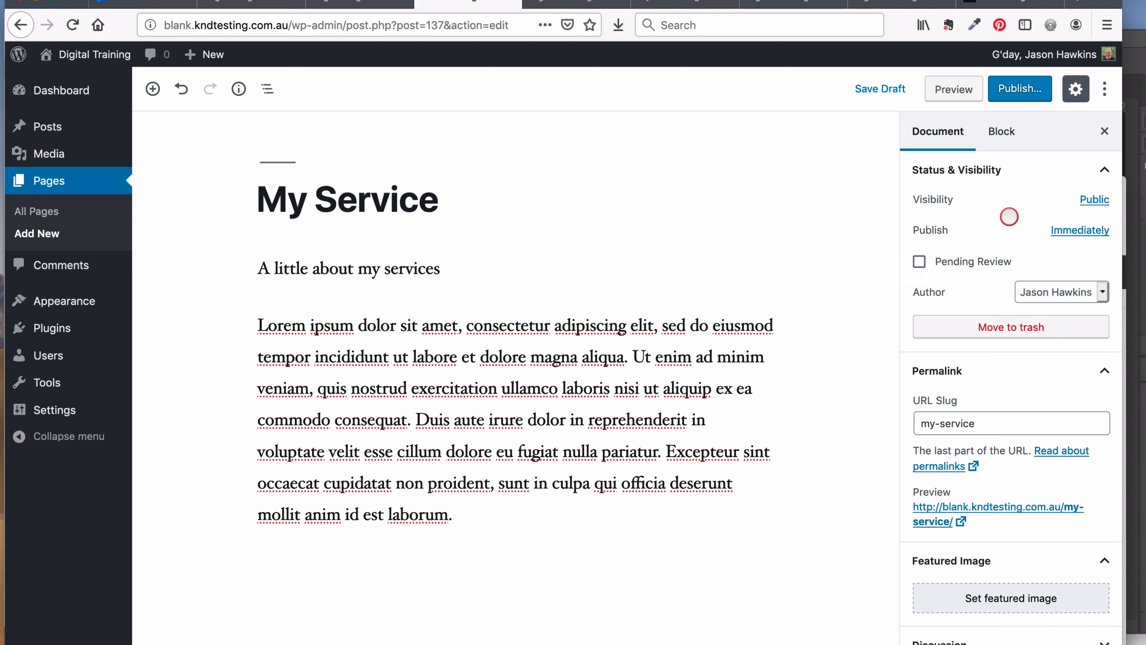
click(1056, 289)
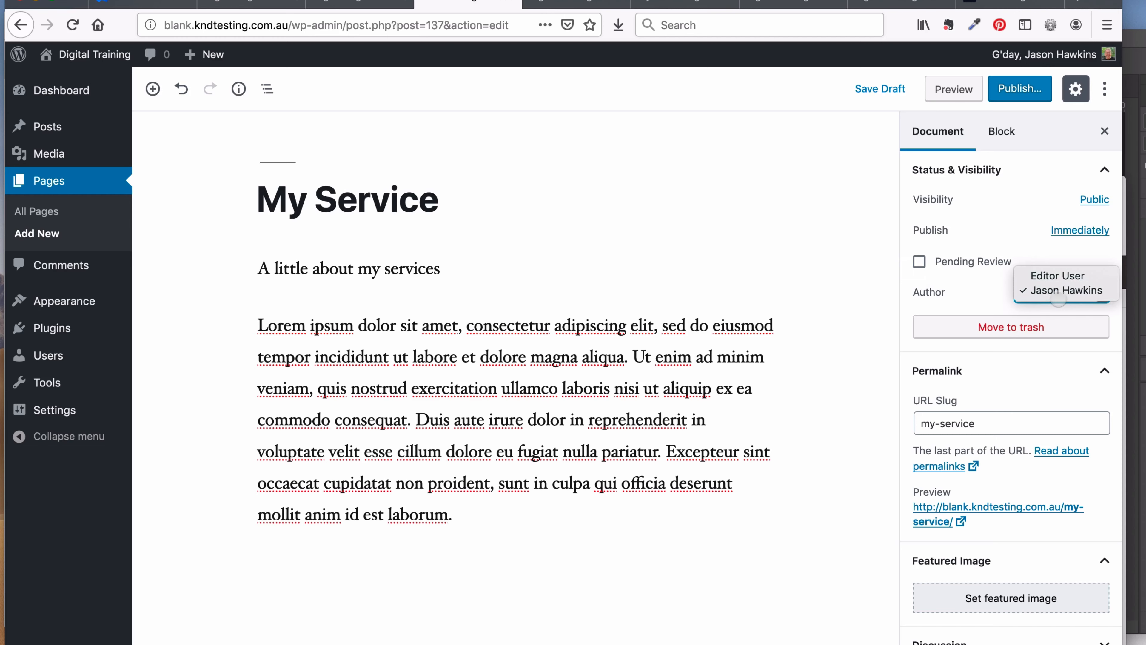
click(1011, 200)
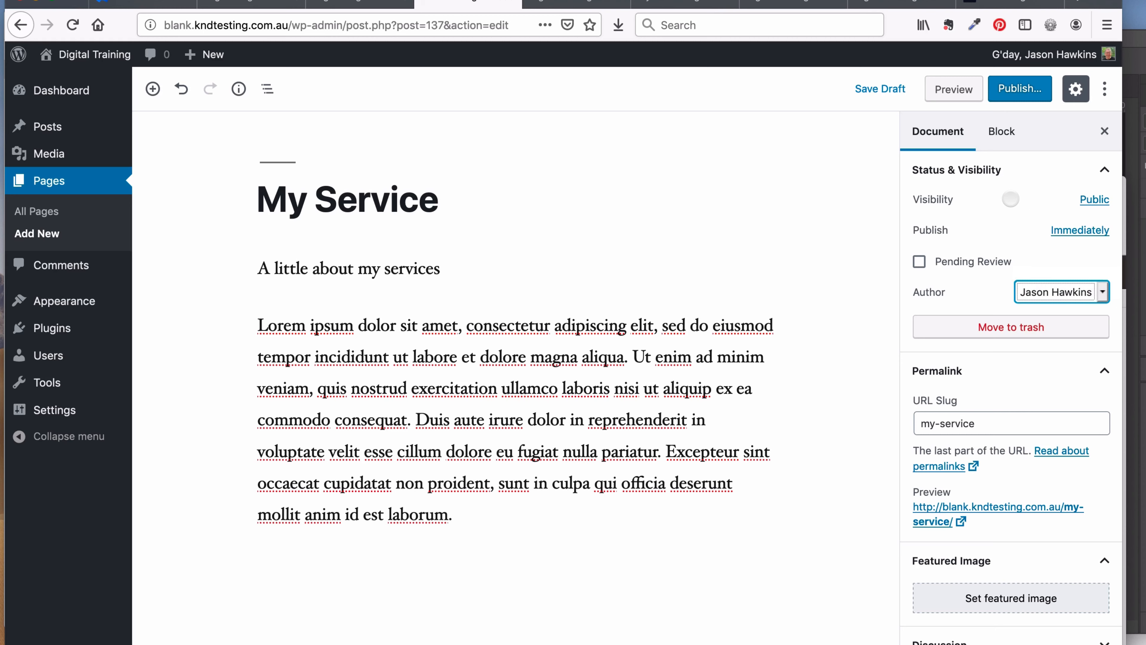
scroll(977, 411, down, 3)
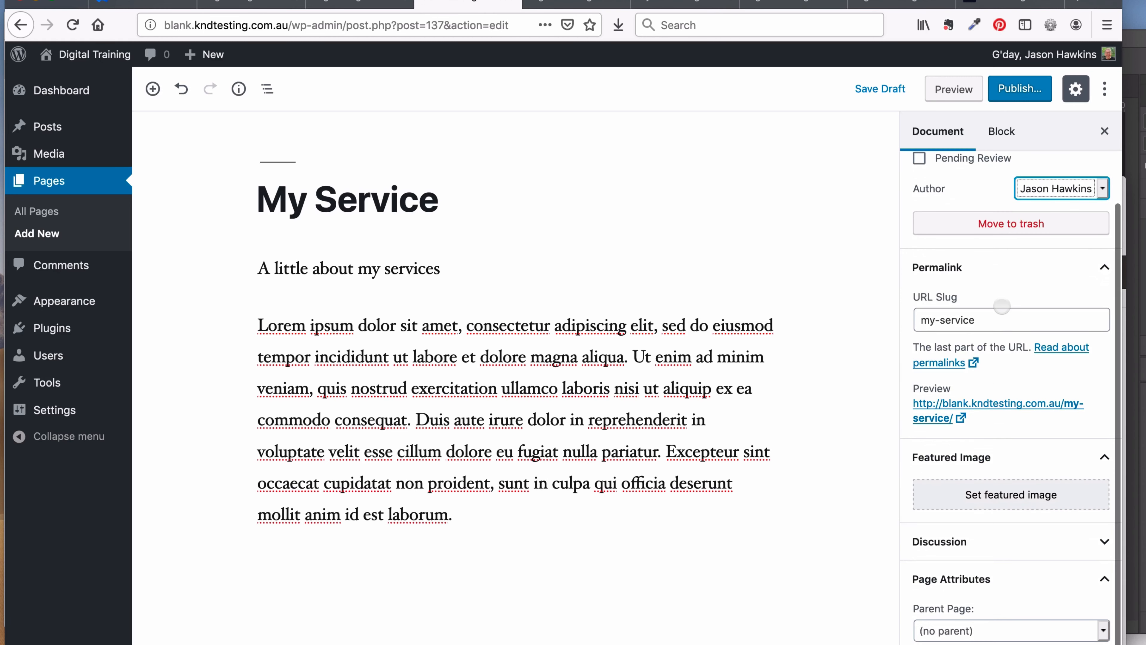
drag(922, 319, 997, 320)
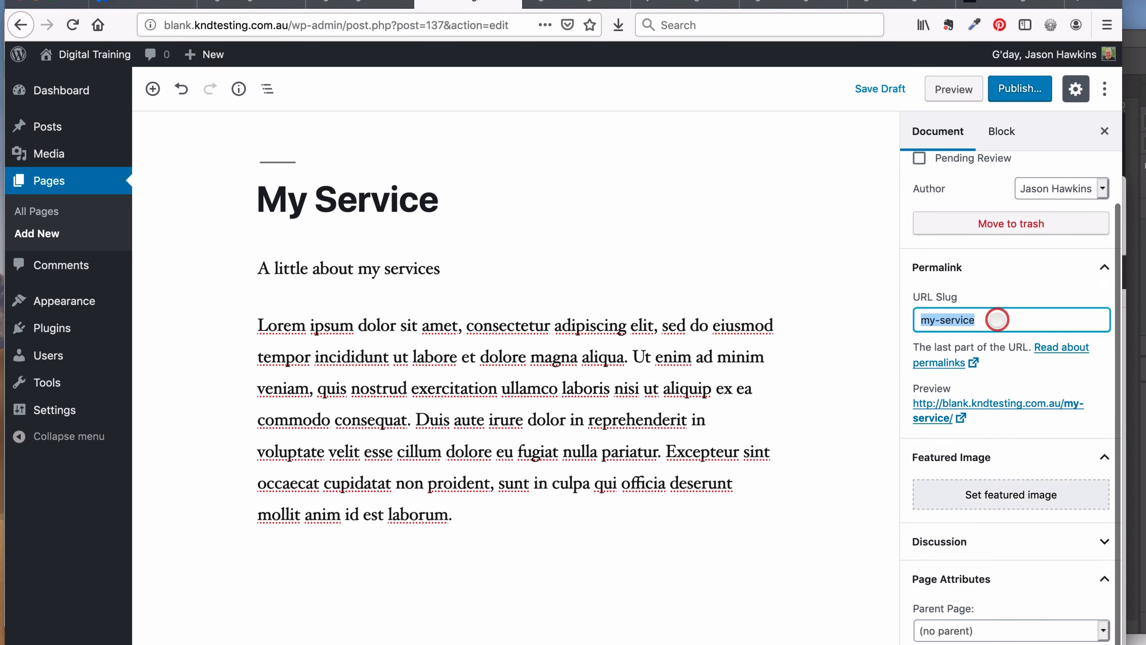
click(997, 319)
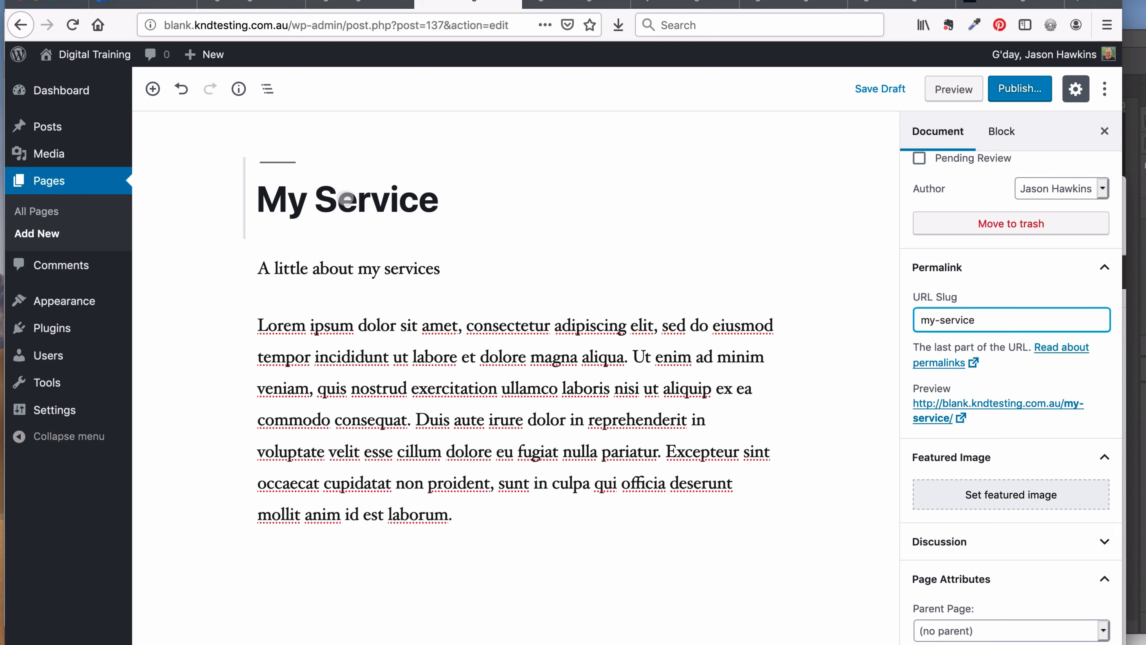
click(512, 353)
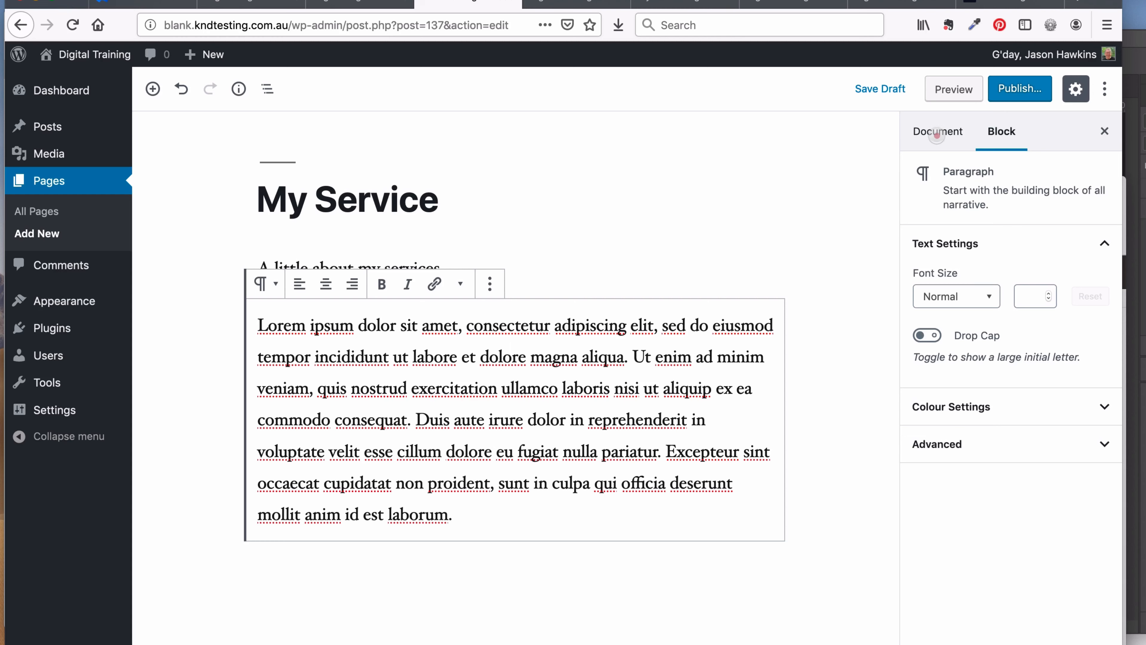
Step: Expand the Discussion section of the document settings and review the Allow Comments option
click(936, 134)
scroll(1020, 429, down, 10)
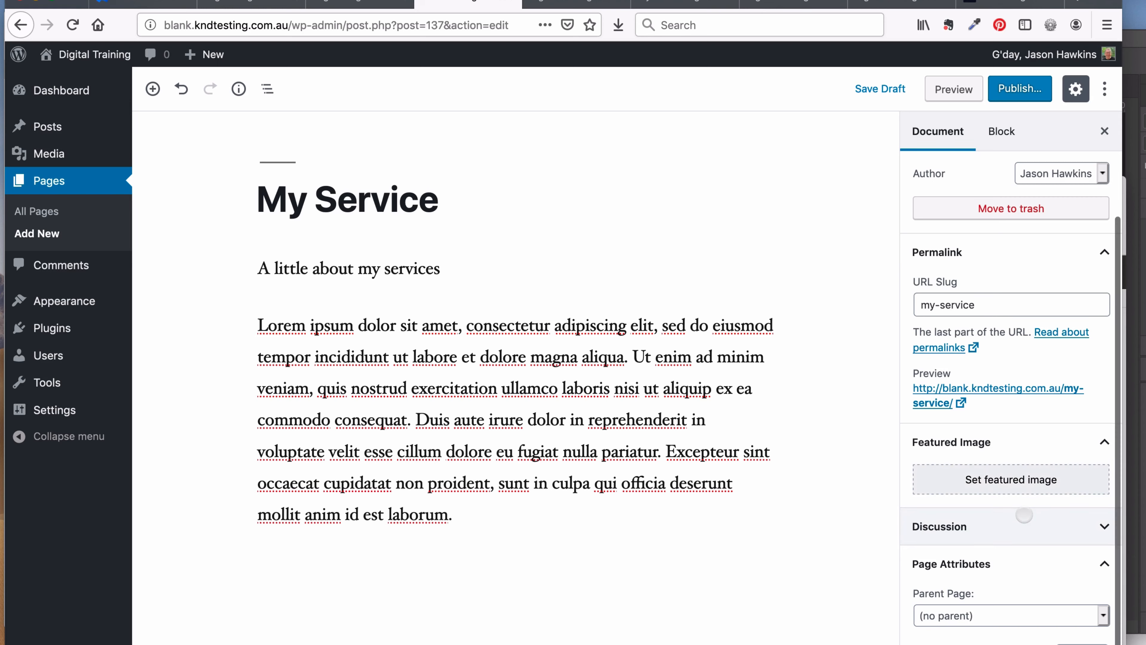
click(1025, 526)
scroll(1025, 526, down, 1)
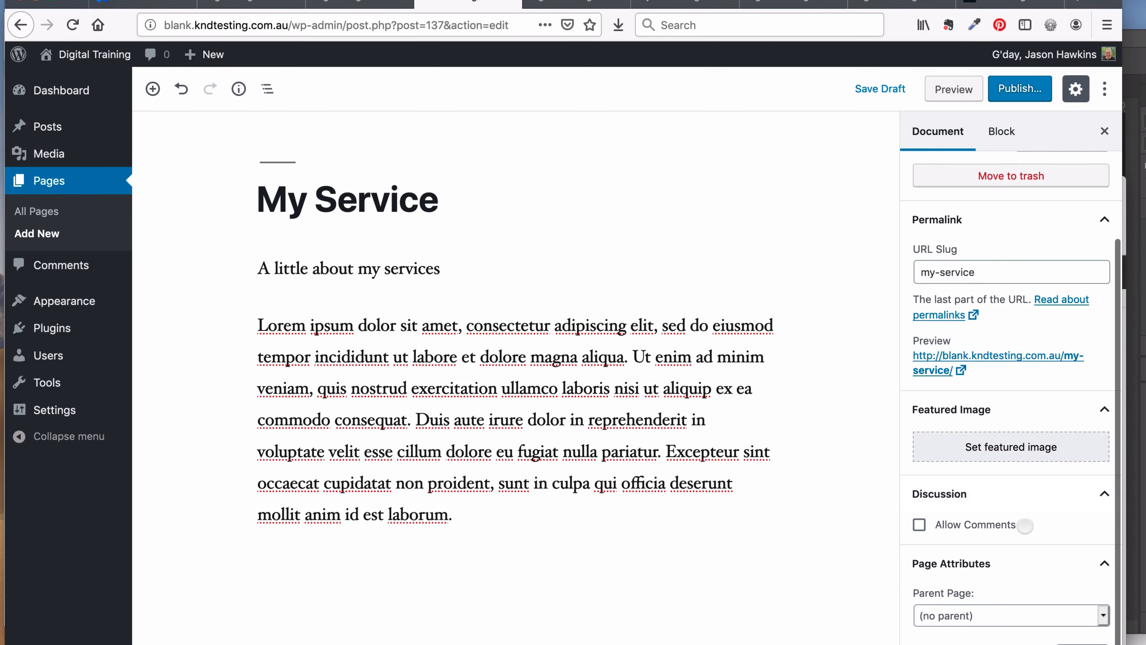
click(919, 524)
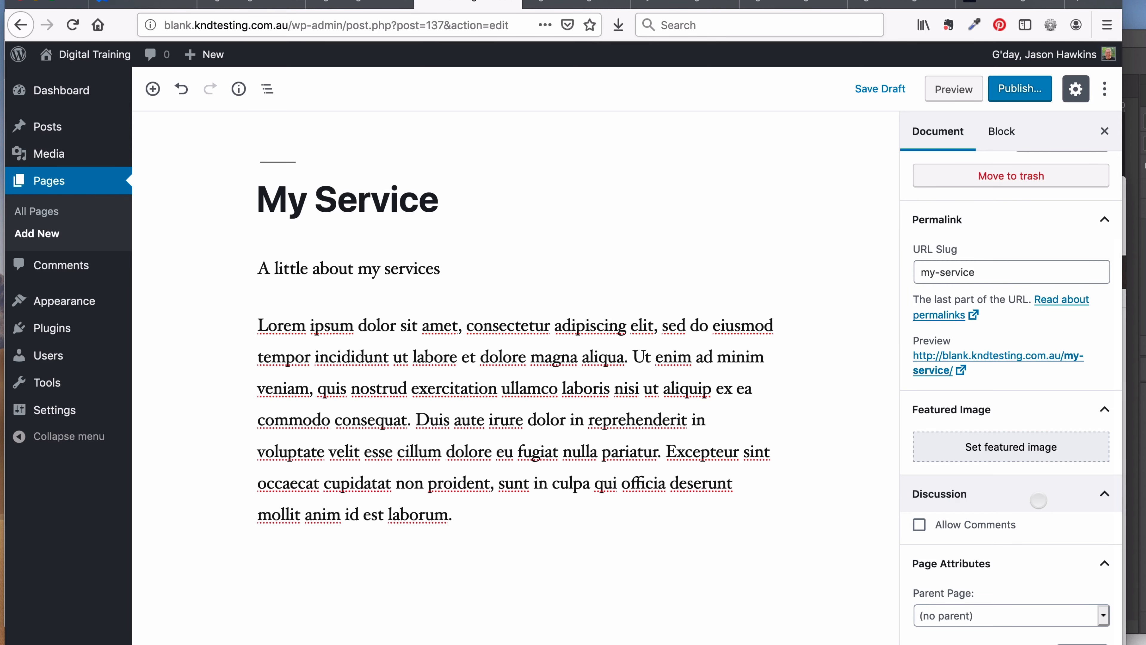
scroll(1045, 549, up, 3)
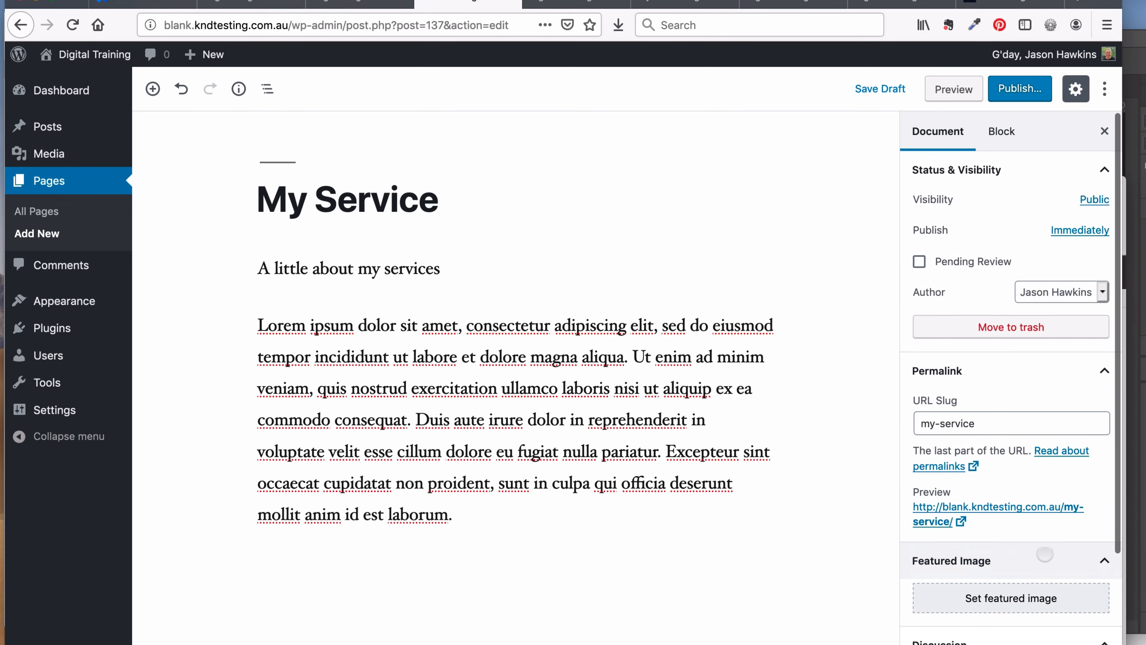
scroll(1044, 554, down, 3)
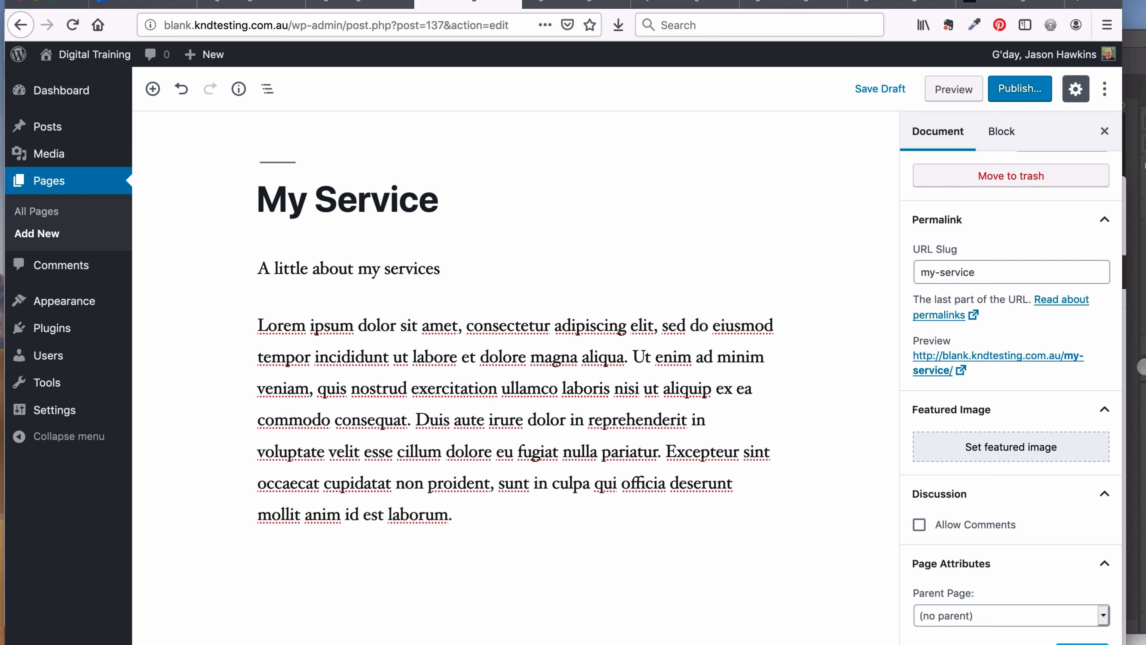
Step: Publish the My Service page and open the live page in a new browser tab
click(1022, 88)
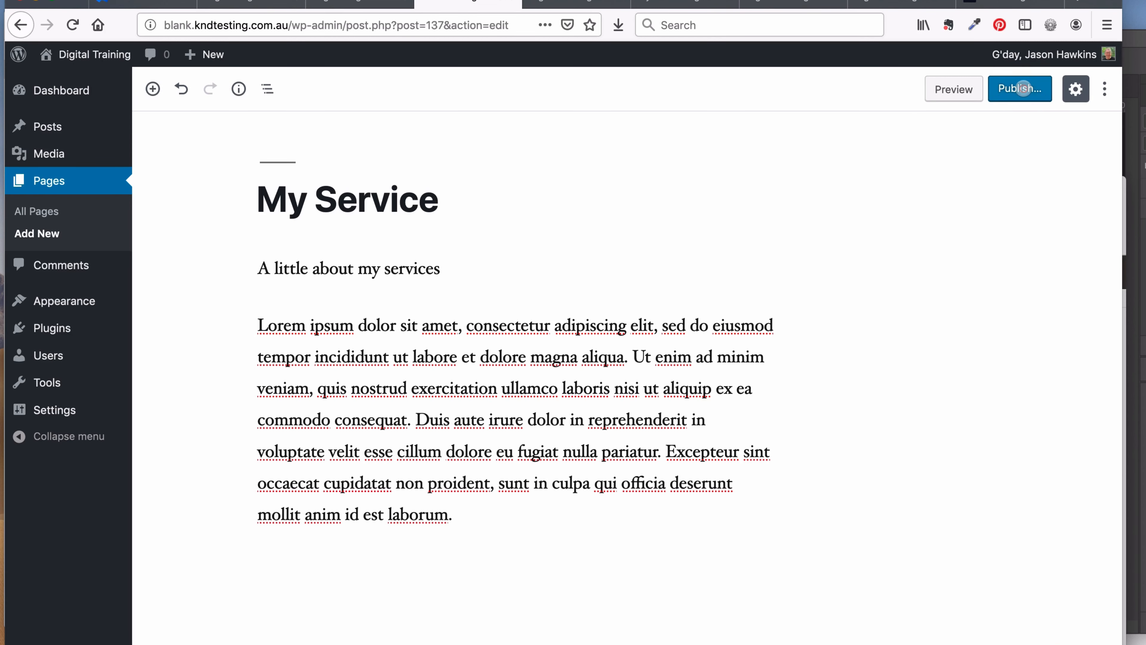
click(1023, 88)
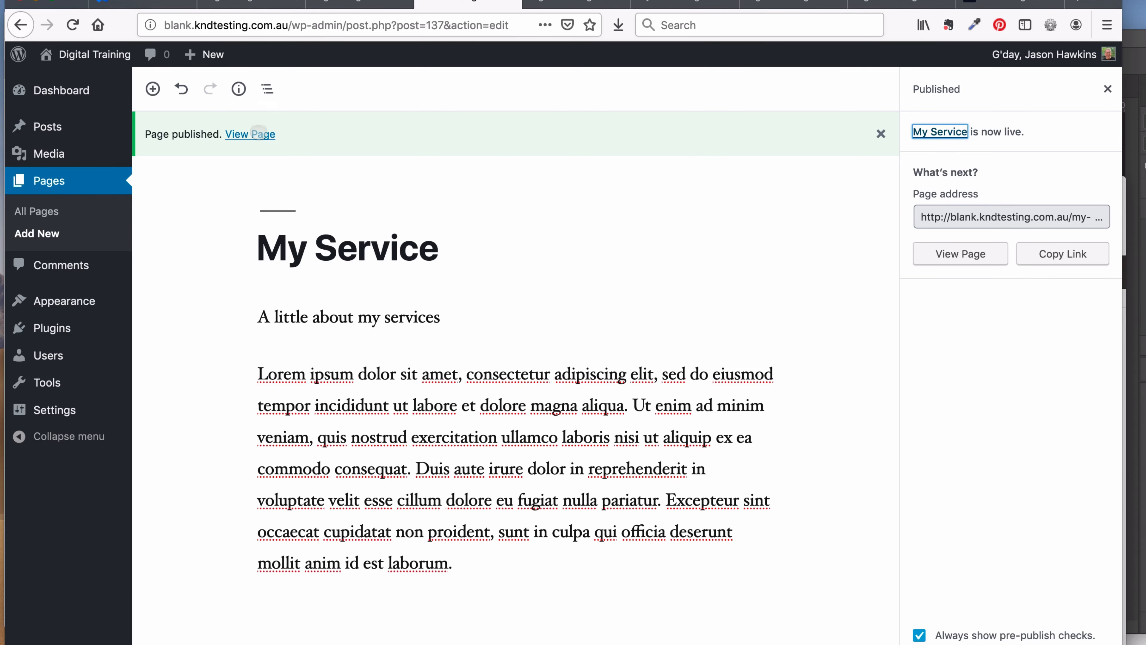
right_click(259, 134)
click(280, 141)
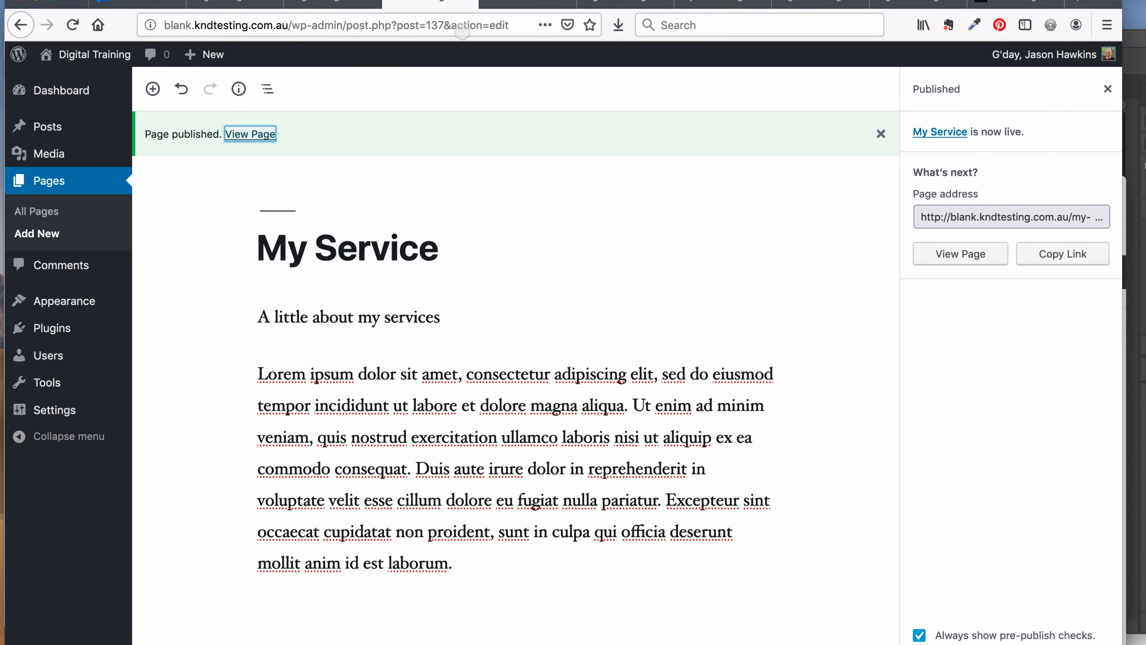
click(521, 1)
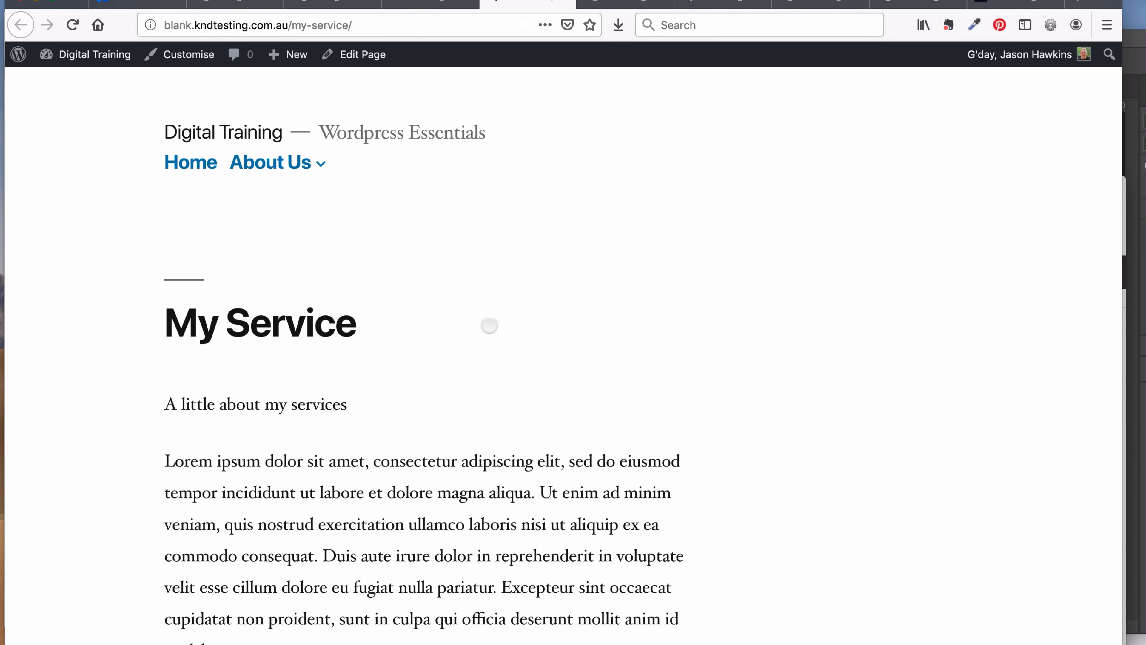
Step: Look over the live My Service page's content and the site navigation, including the About Us submenu
scroll(499, 329, down, 7)
scroll(499, 329, up, 5)
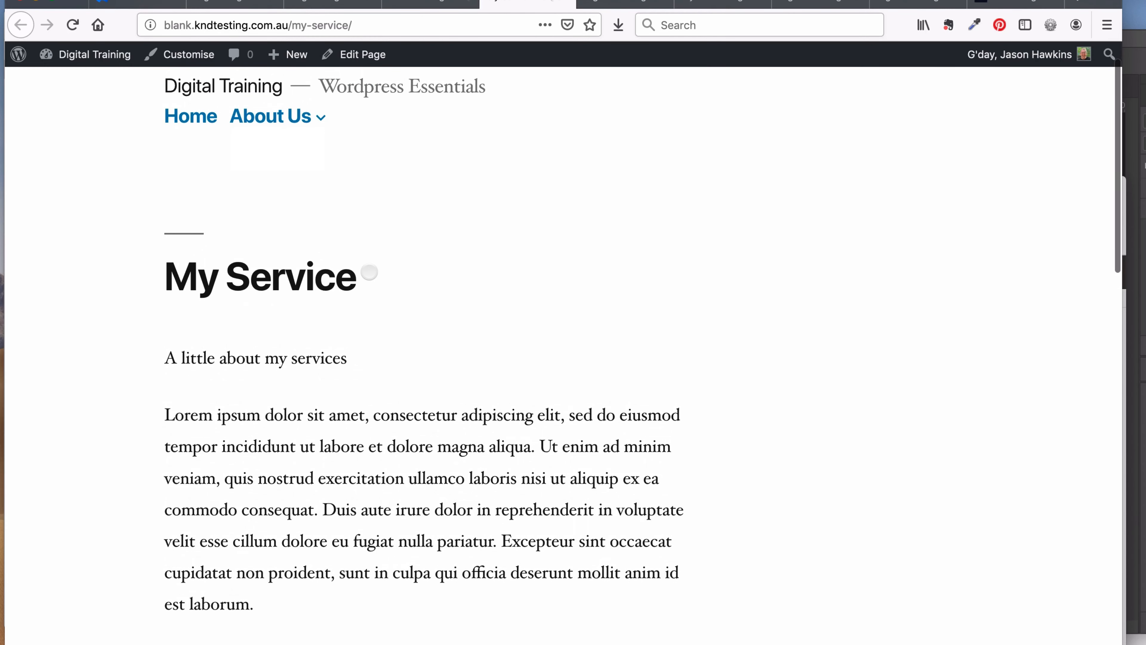
scroll(369, 272, down, 1)
scroll(369, 272, up, 3)
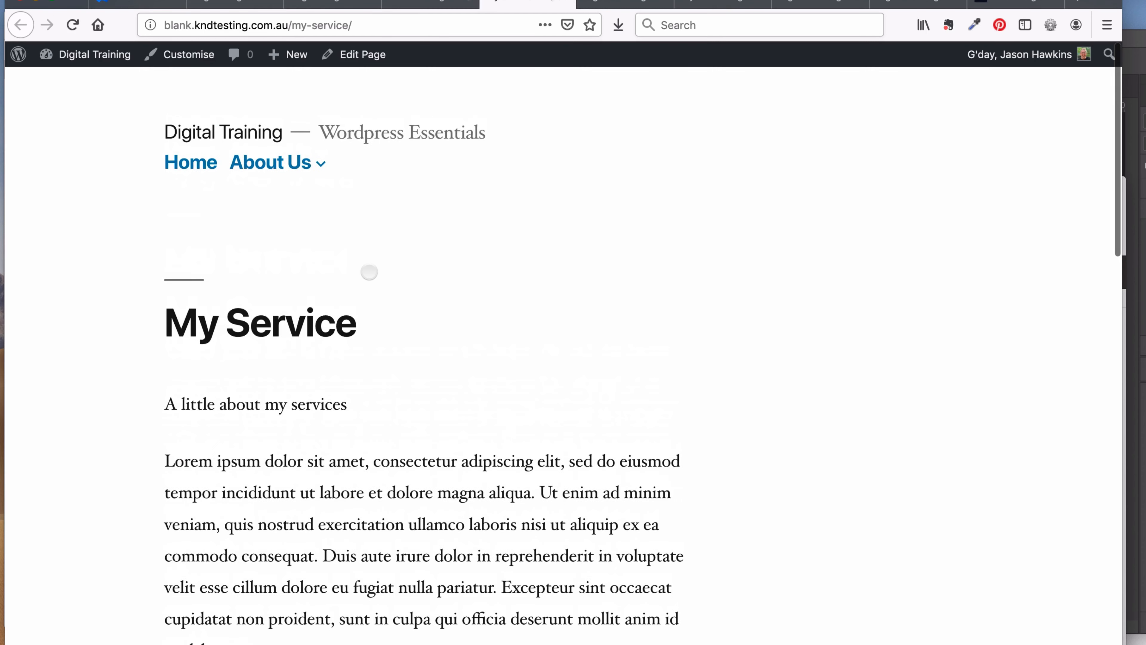
scroll(369, 272, down, 1)
scroll(369, 272, up, 2)
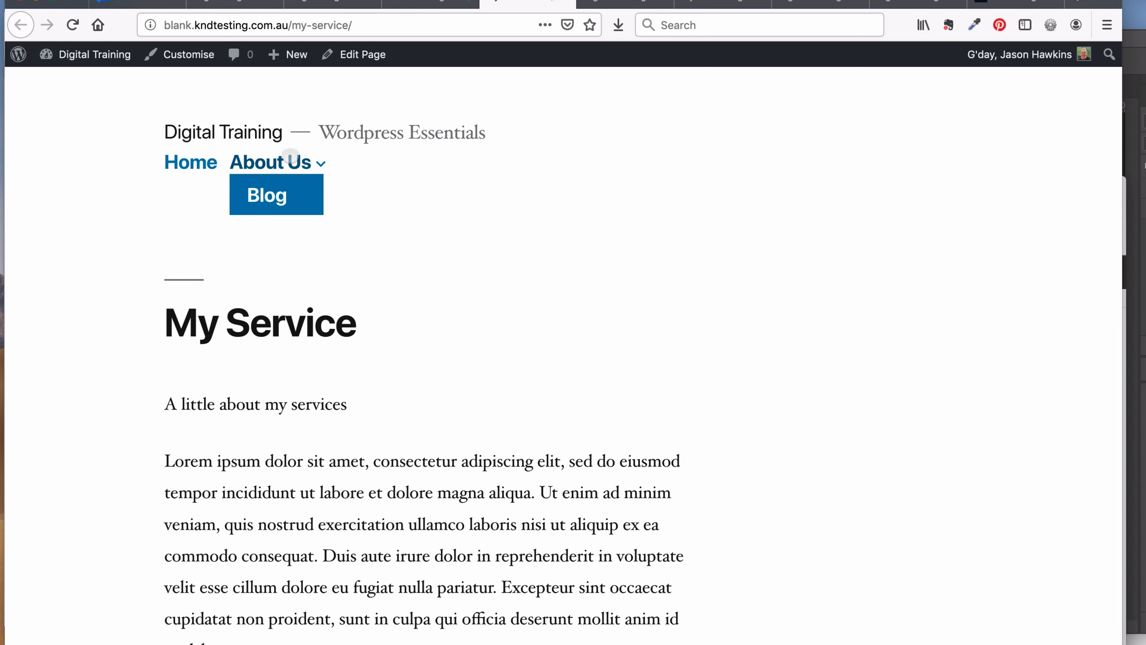
mouse_move(283, 196)
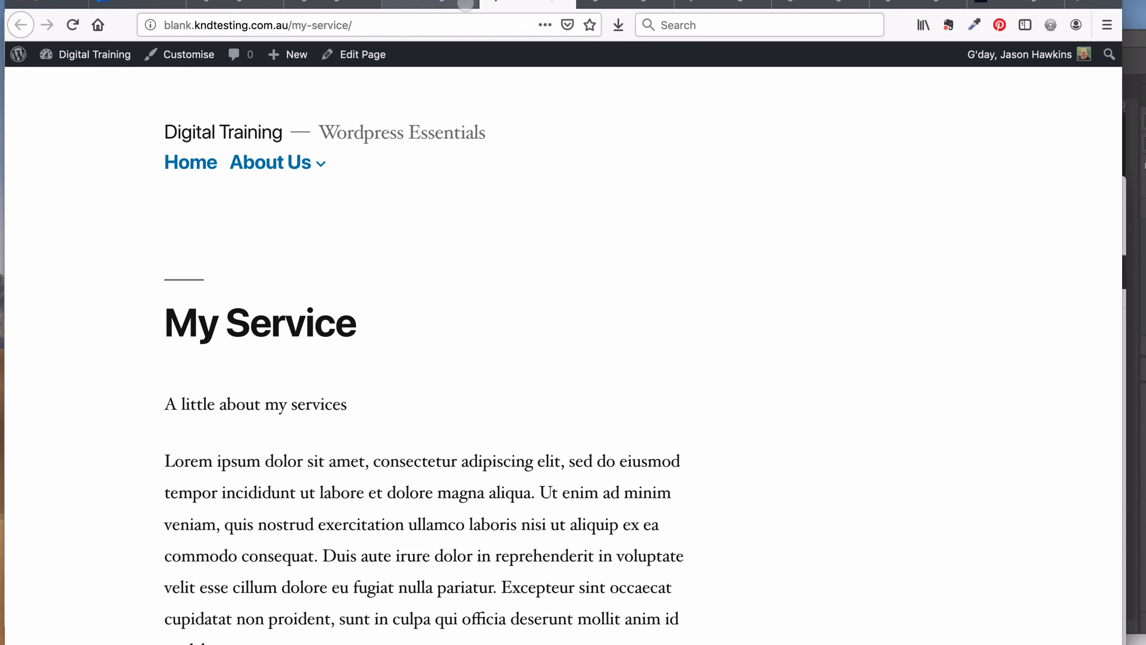
Step: Return to the site admin, check the list of all pages and open the menu editor
click(426, 5)
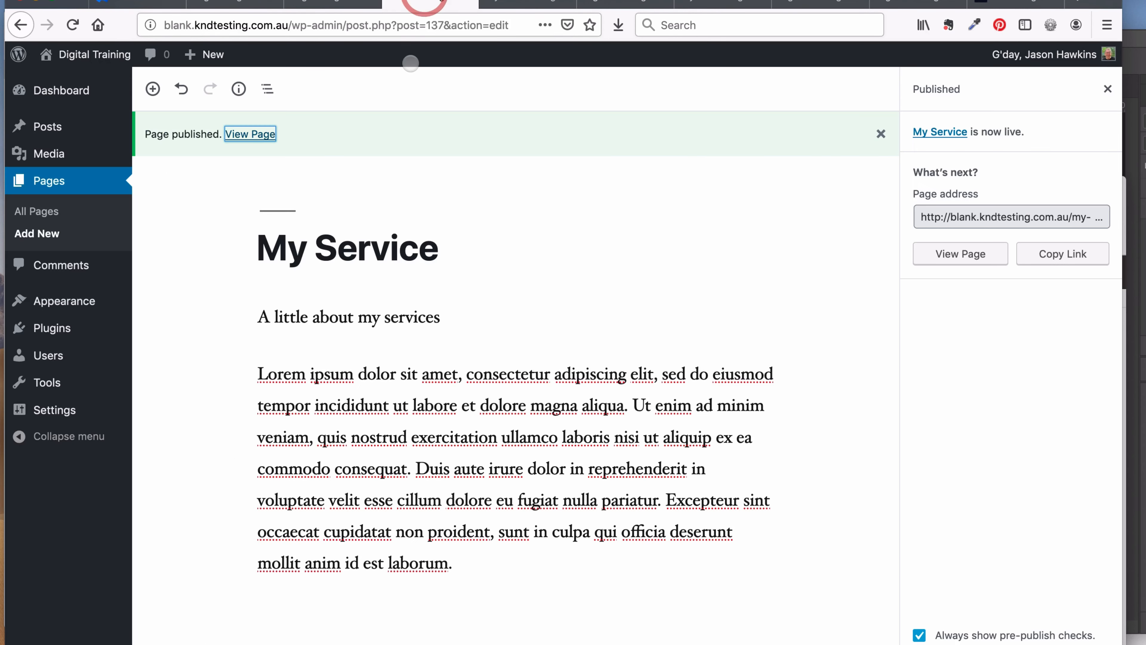
click(45, 208)
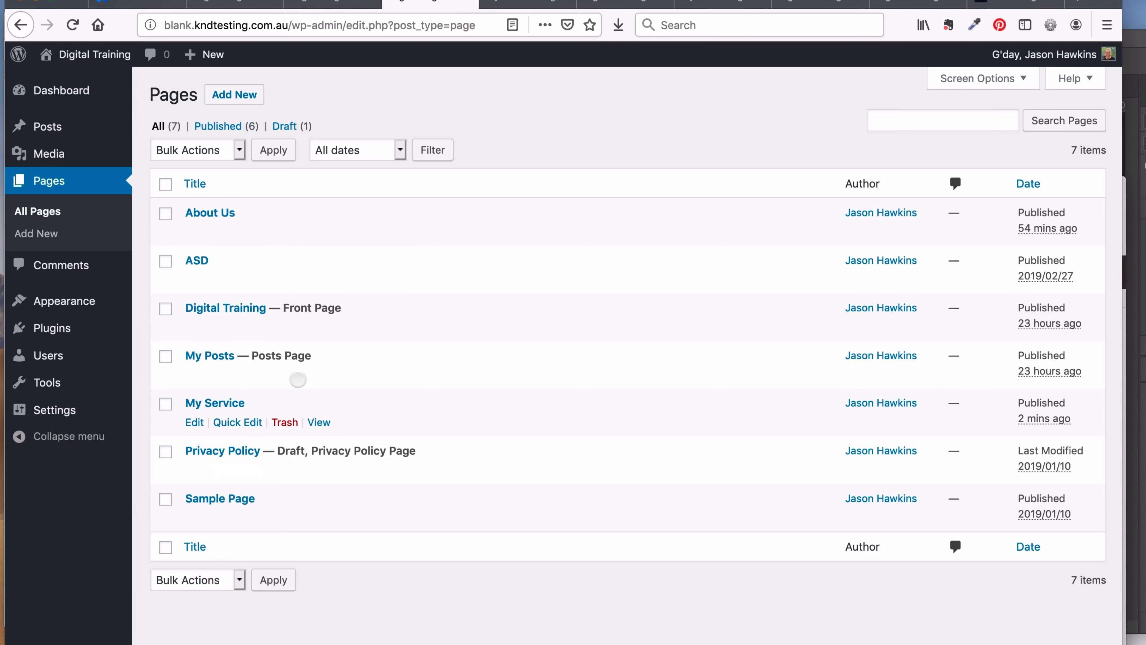
mouse_move(89, 300)
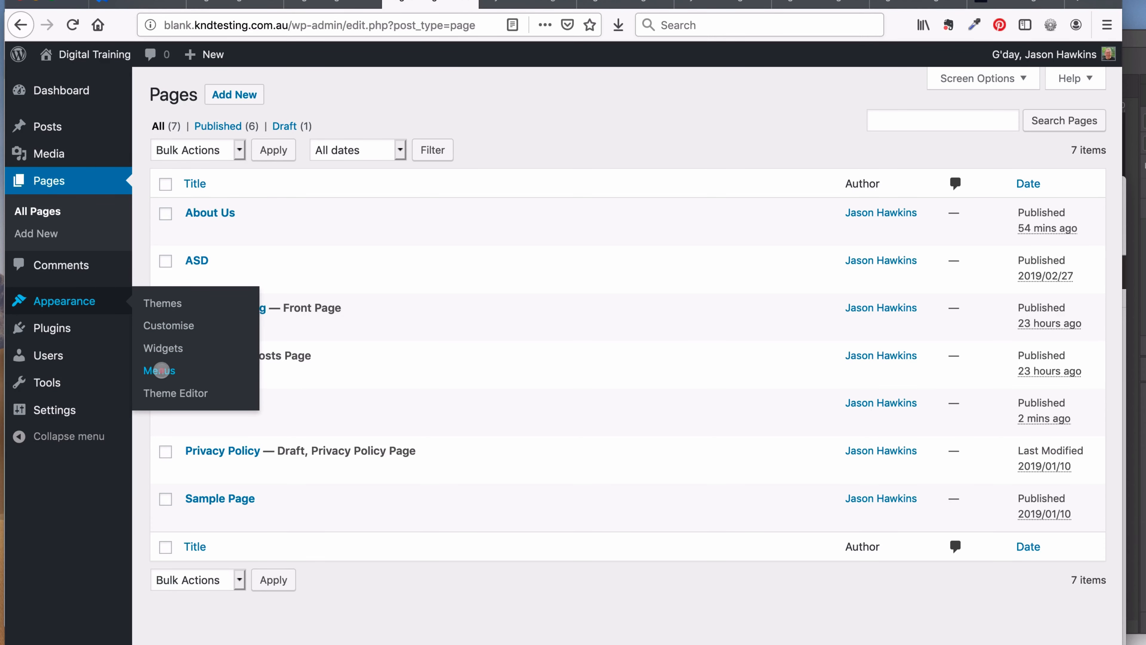
click(159, 370)
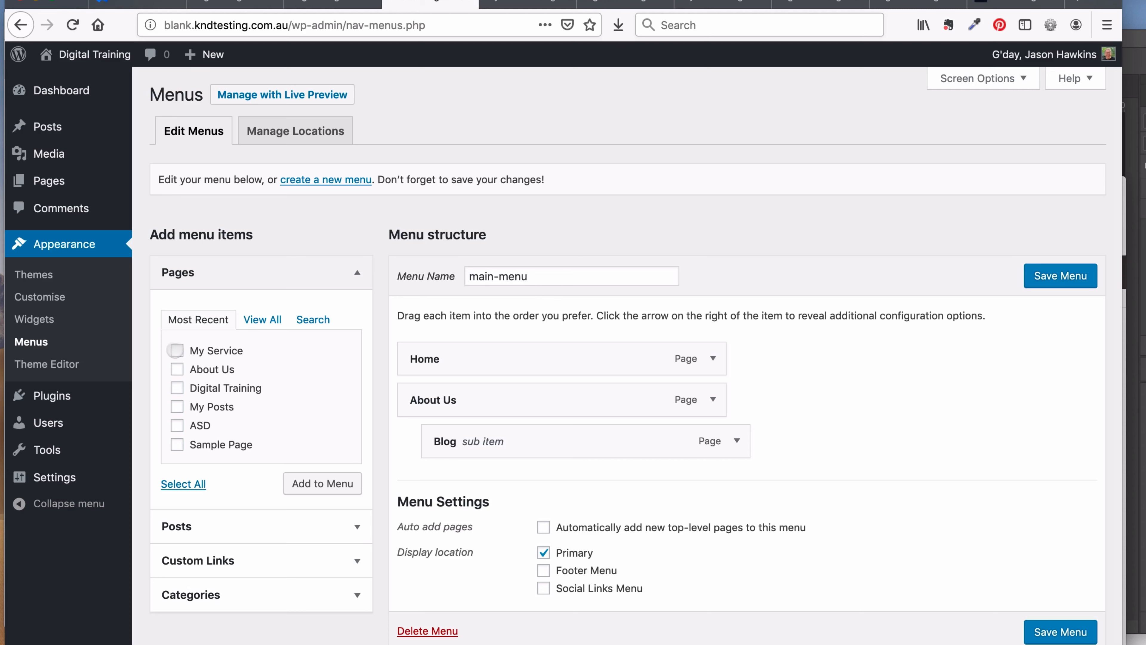
Step: Search the available pages for "ser", add My Service to main-menu and save the menu
click(176, 349)
click(257, 319)
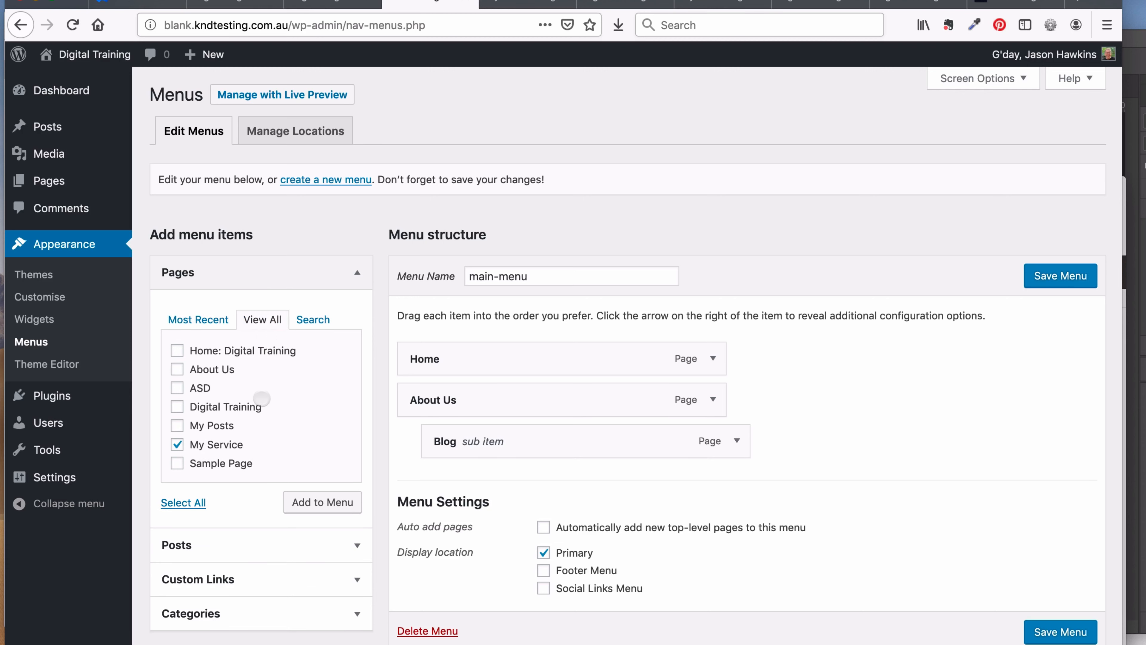
click(311, 319)
click(272, 348)
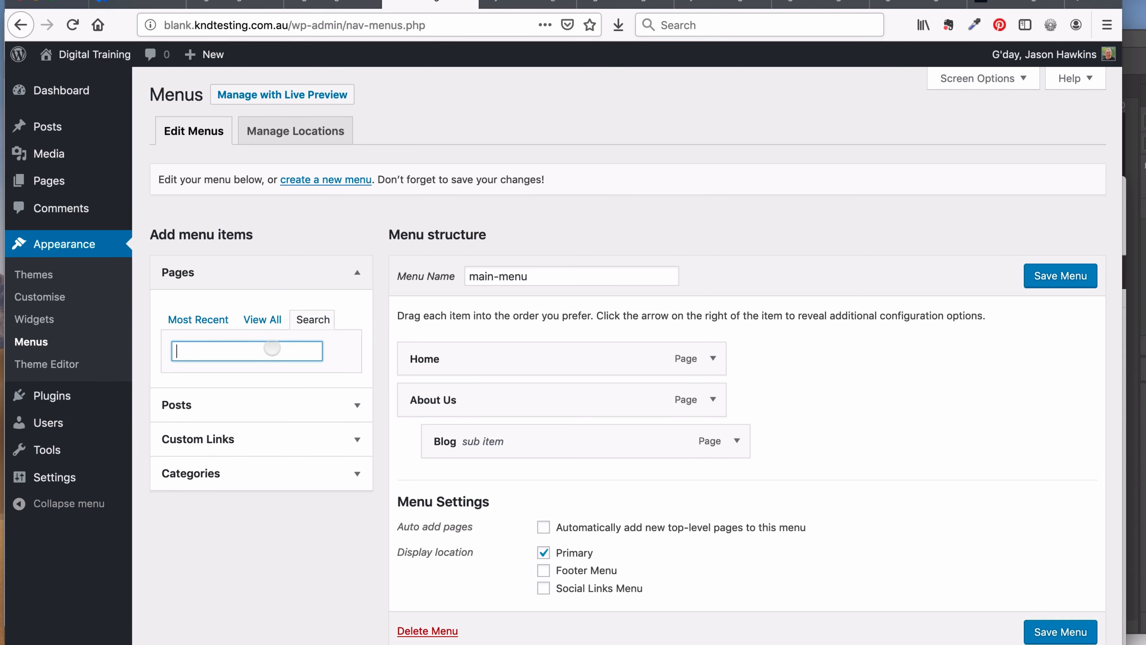
text(serivc)
key(BackSpace)
key(BackSpace)
key(BackSpace)
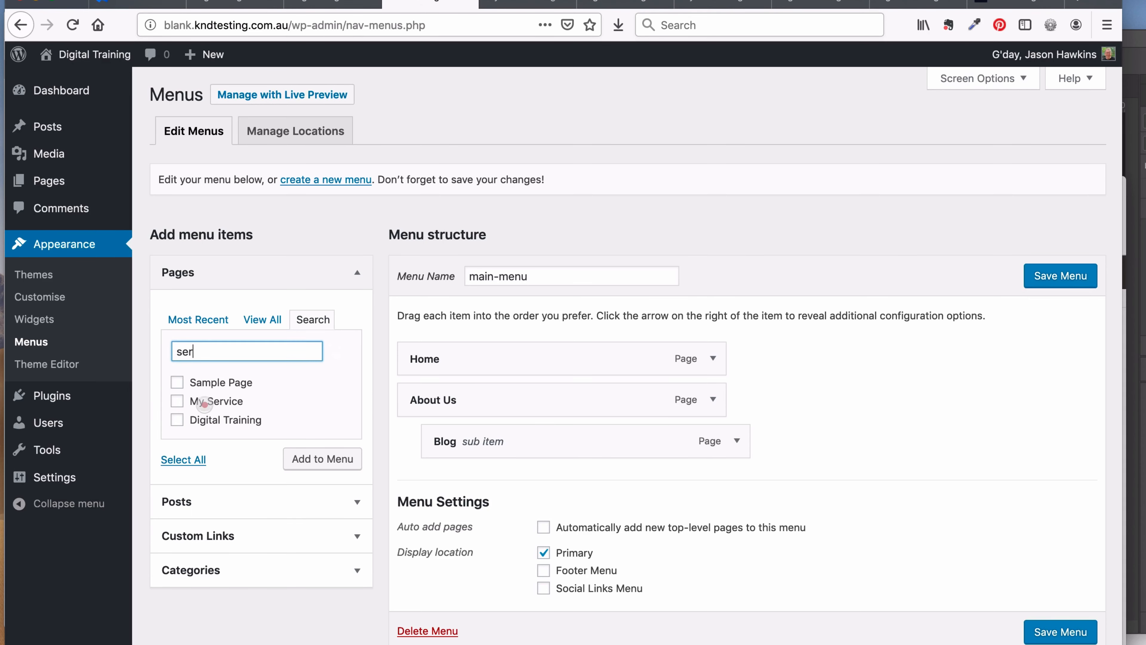
click(204, 403)
click(321, 459)
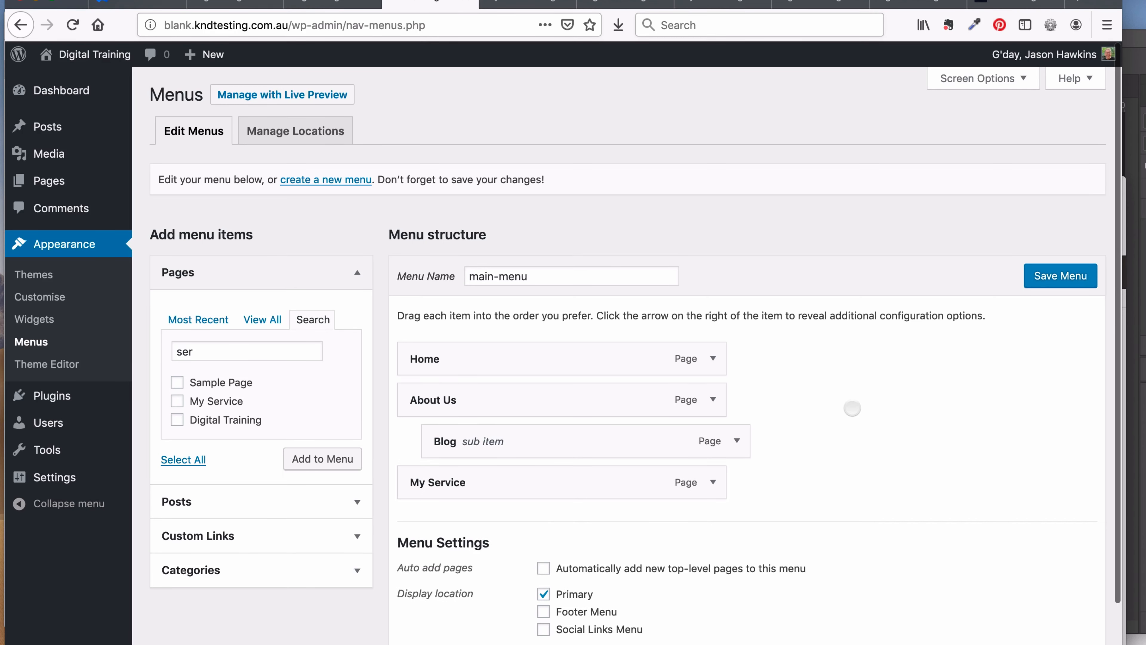
scroll(848, 406, down, 3)
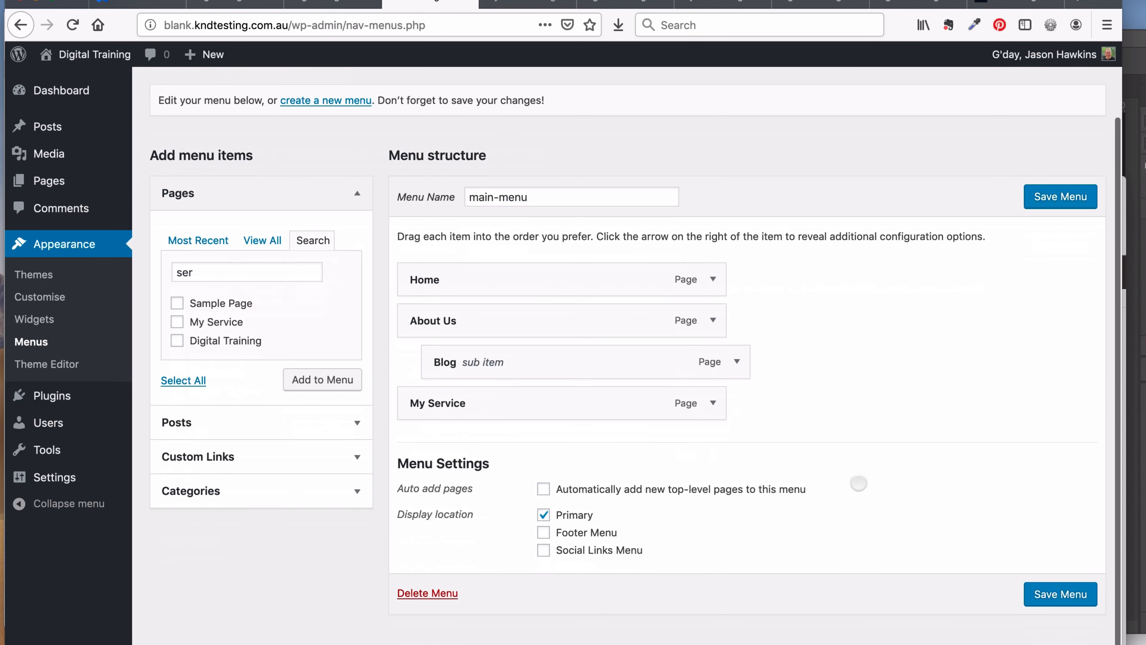
click(1060, 593)
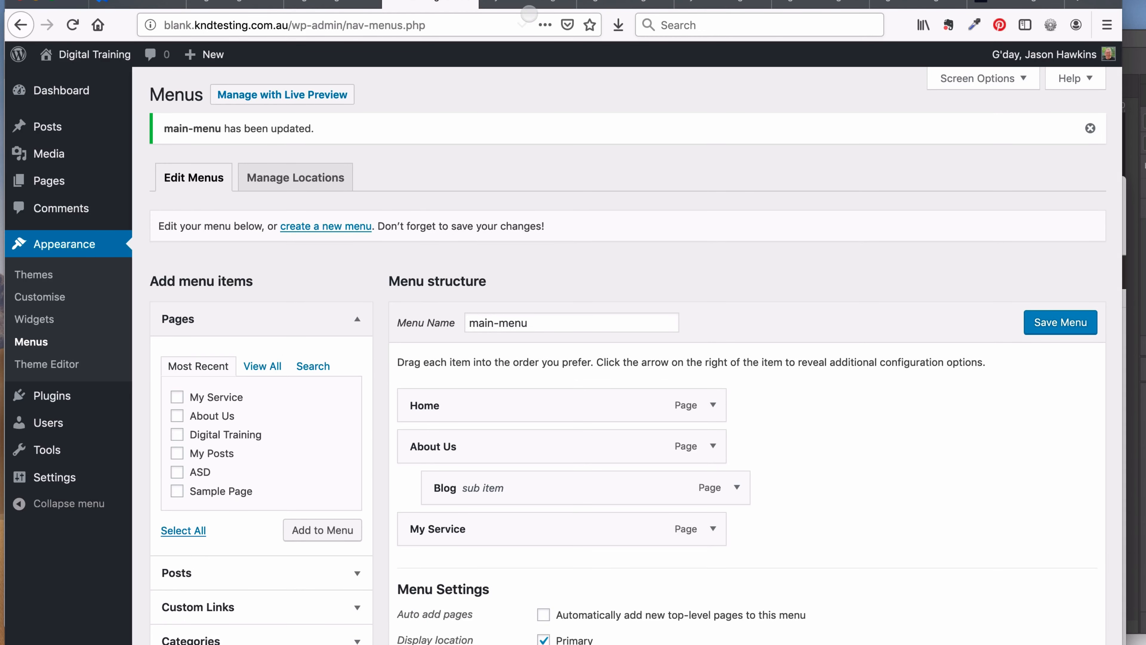
Step: Reload the site's home page and follow its My Service navigation link, returning to the menu editor after the check
click(595, 3)
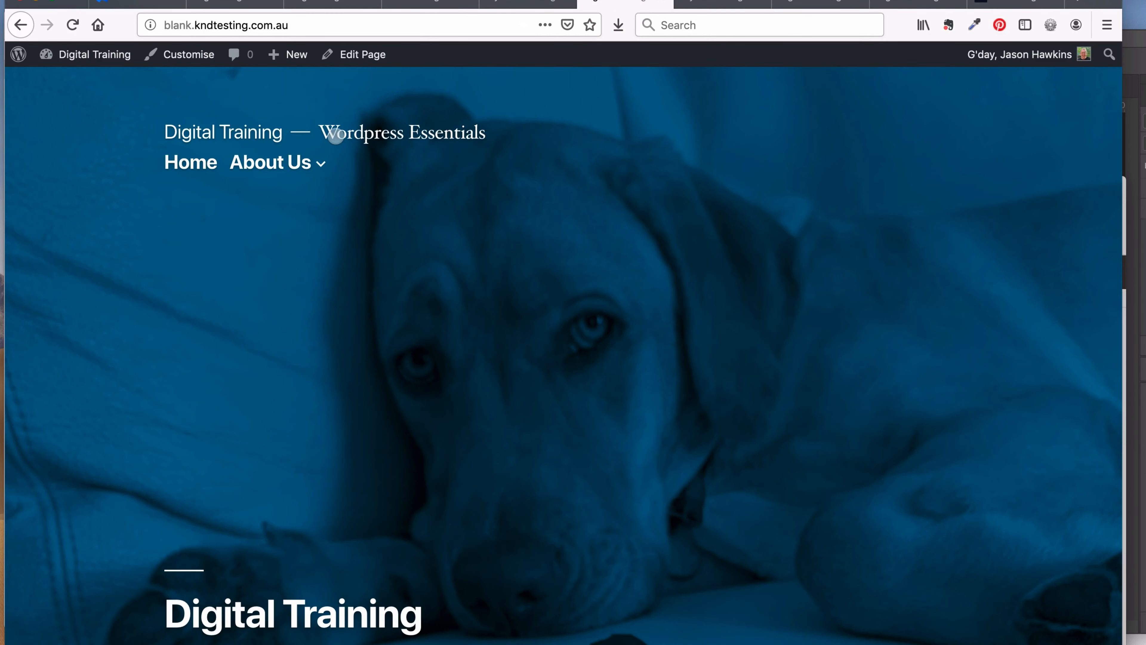
click(72, 24)
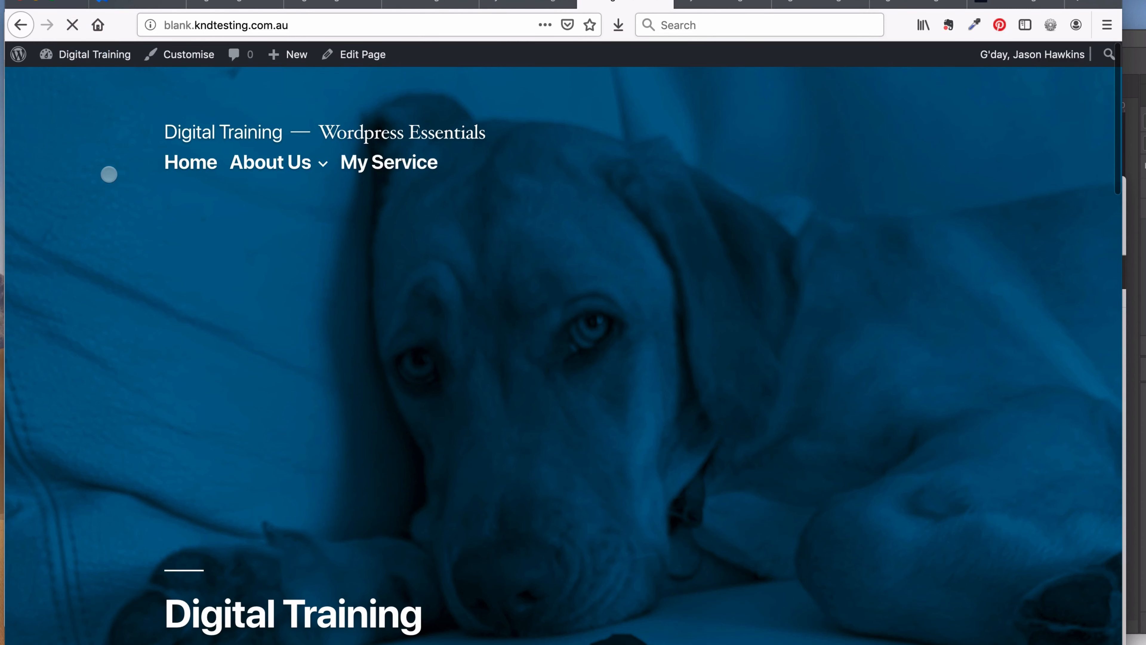
click(397, 165)
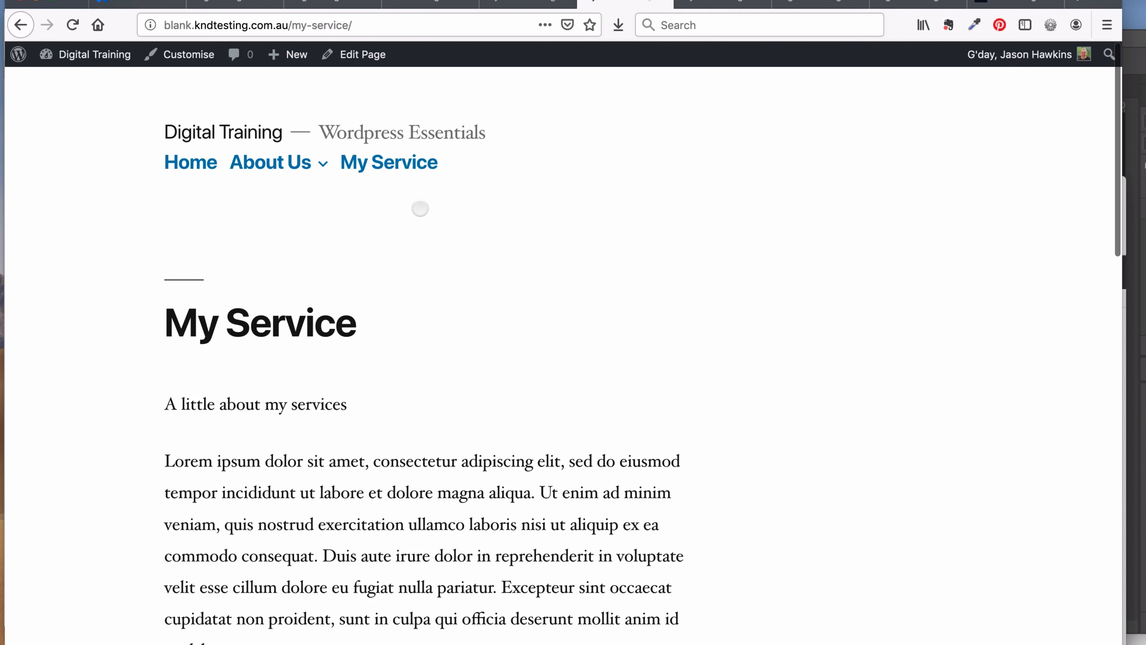
click(414, 5)
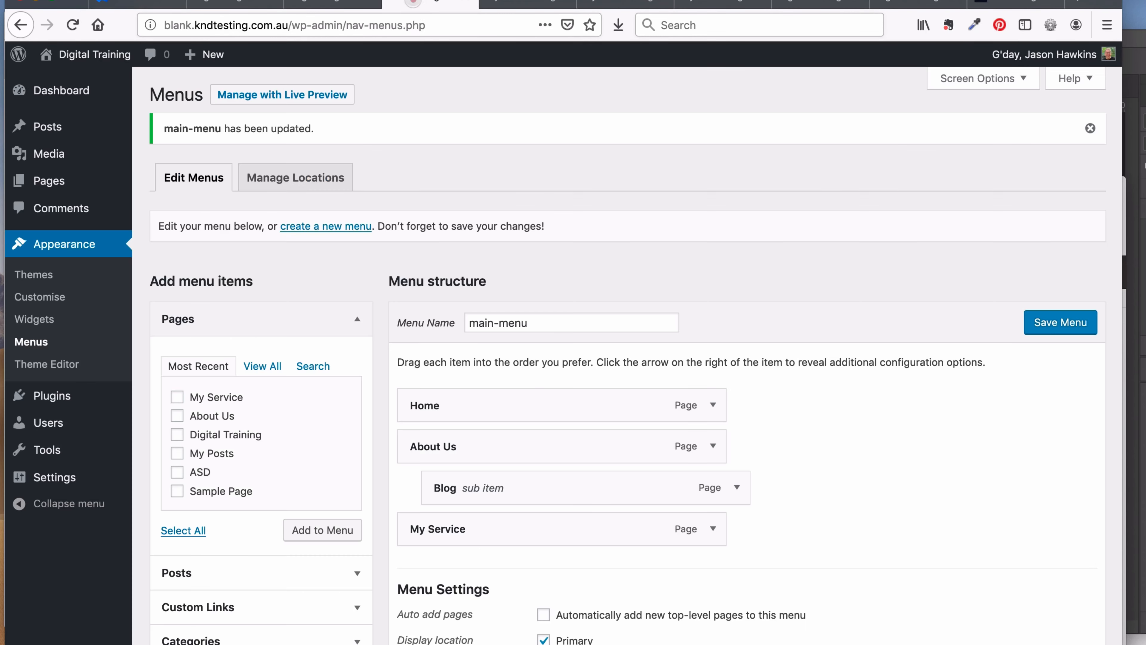
Step: Set the navigation label of the My Service item in main-menu to Services and save the menu
scroll(383, 254, down, 3)
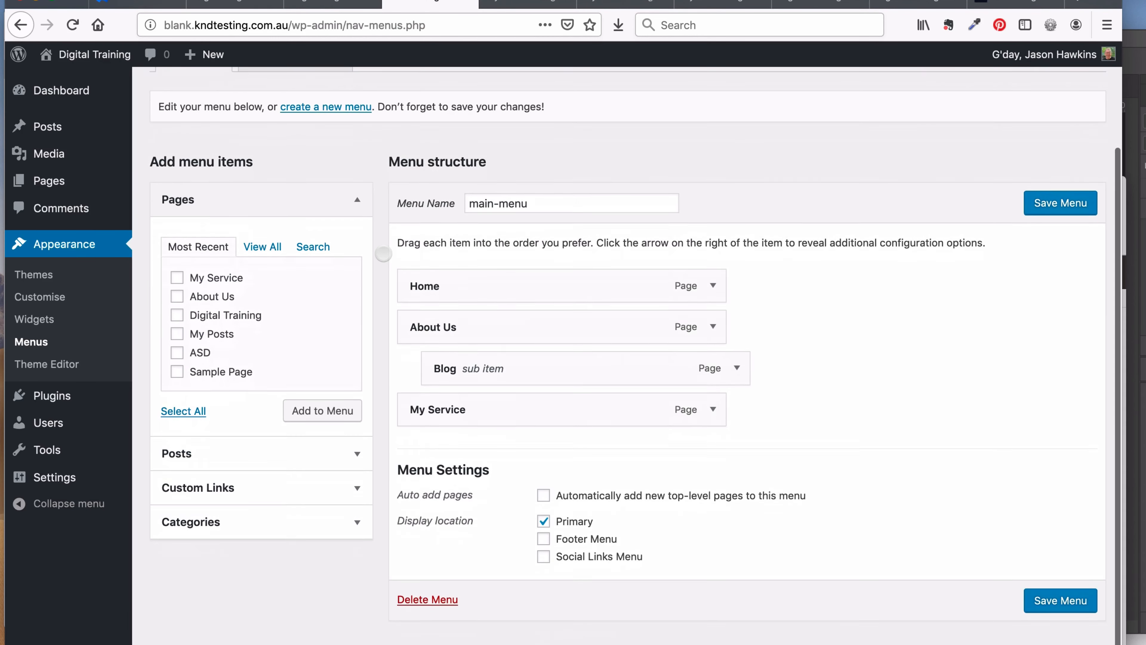
drag(424, 396, 519, 469)
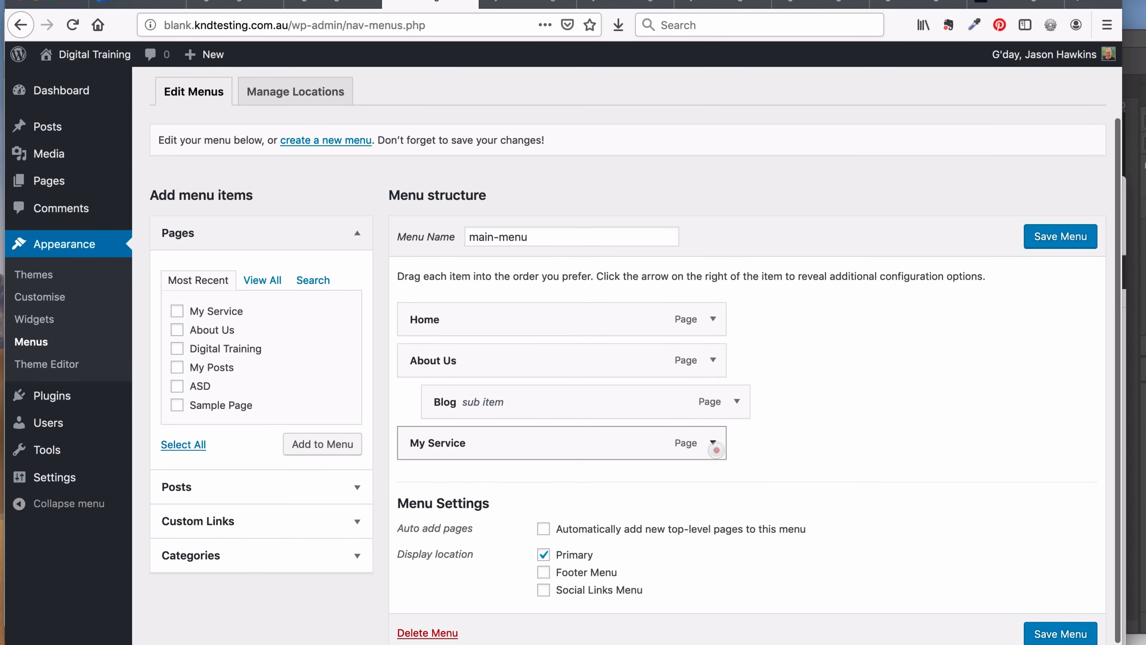
click(712, 442)
click(544, 496)
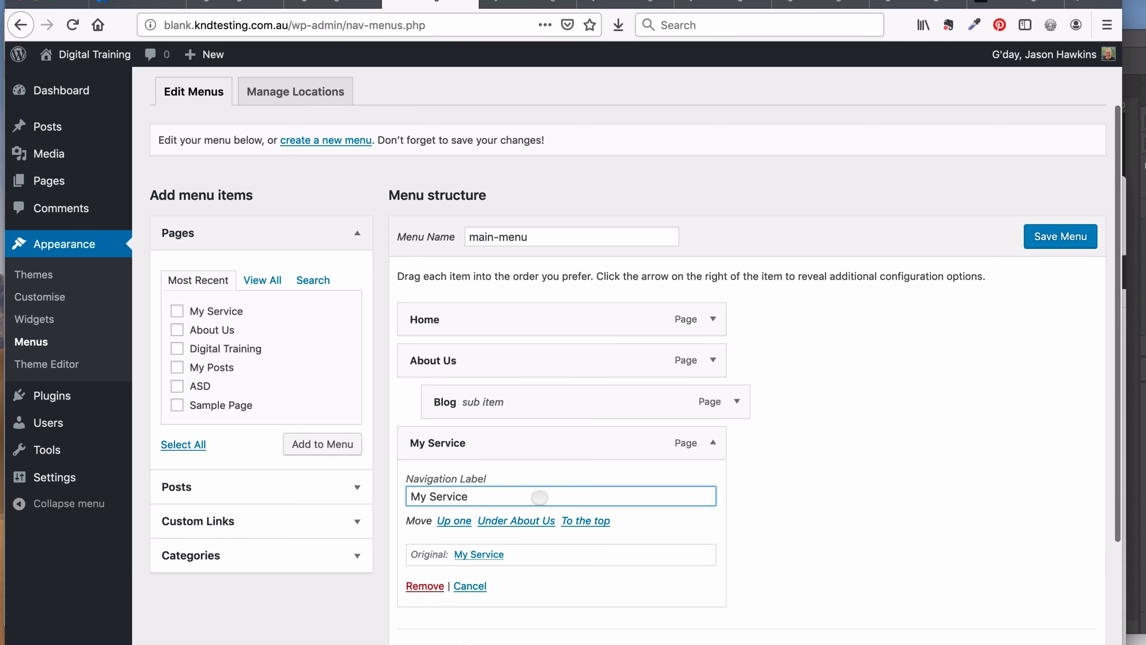
text(s)
key(BackSpace)
key(BackSpace)
key(BackSpace)
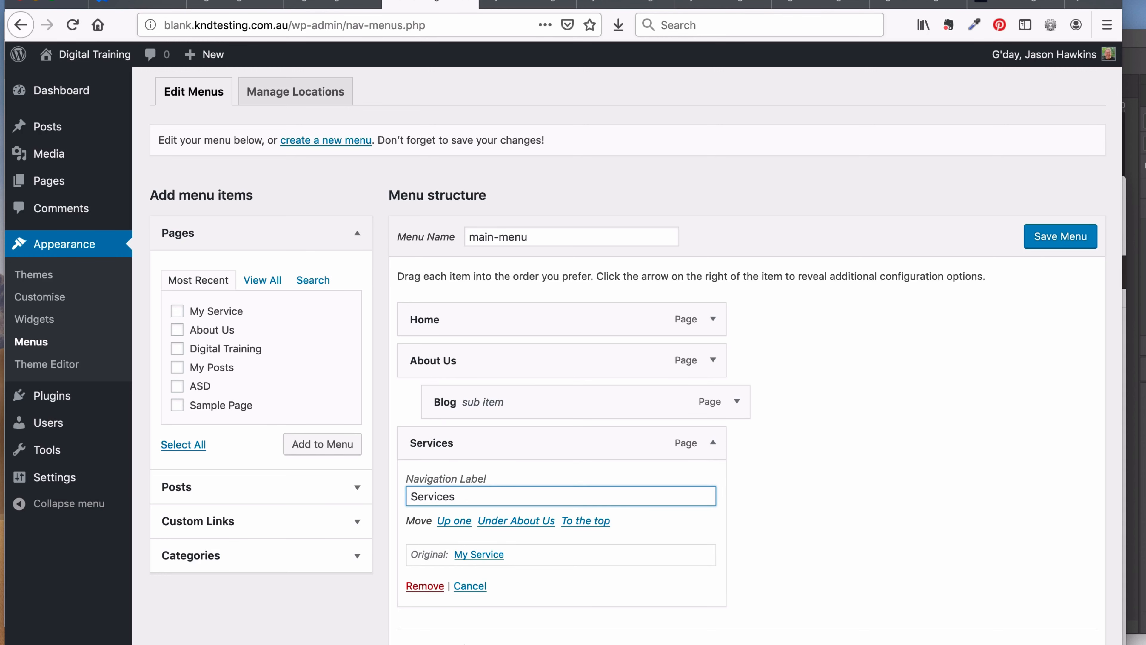
click(811, 494)
scroll(808, 486, down, 5)
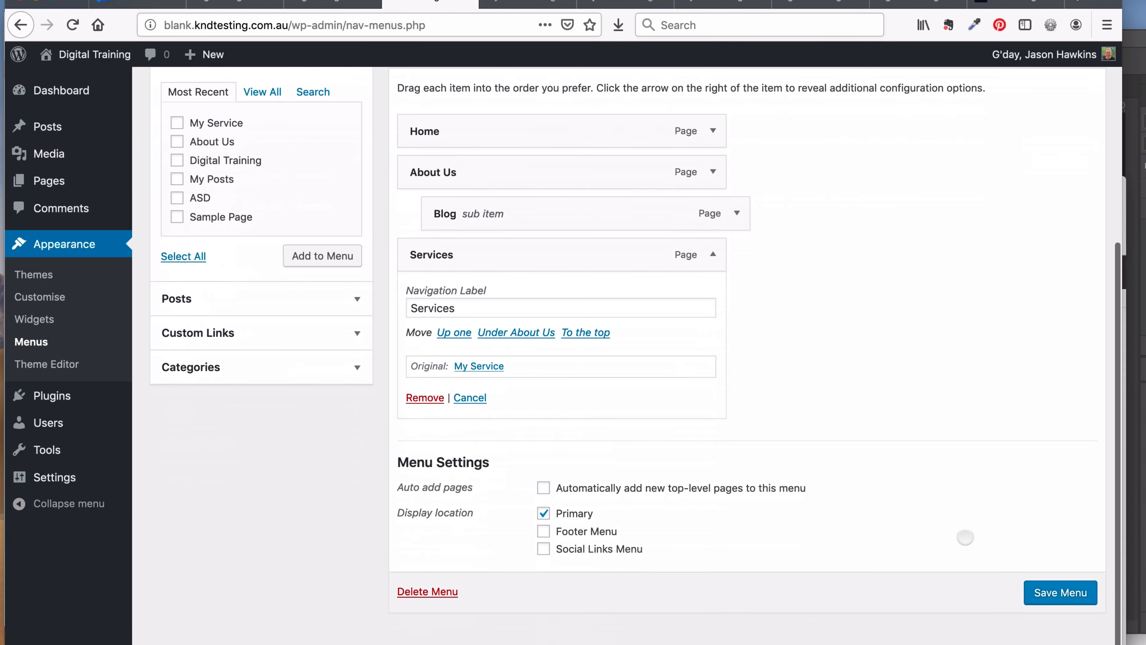
click(1043, 591)
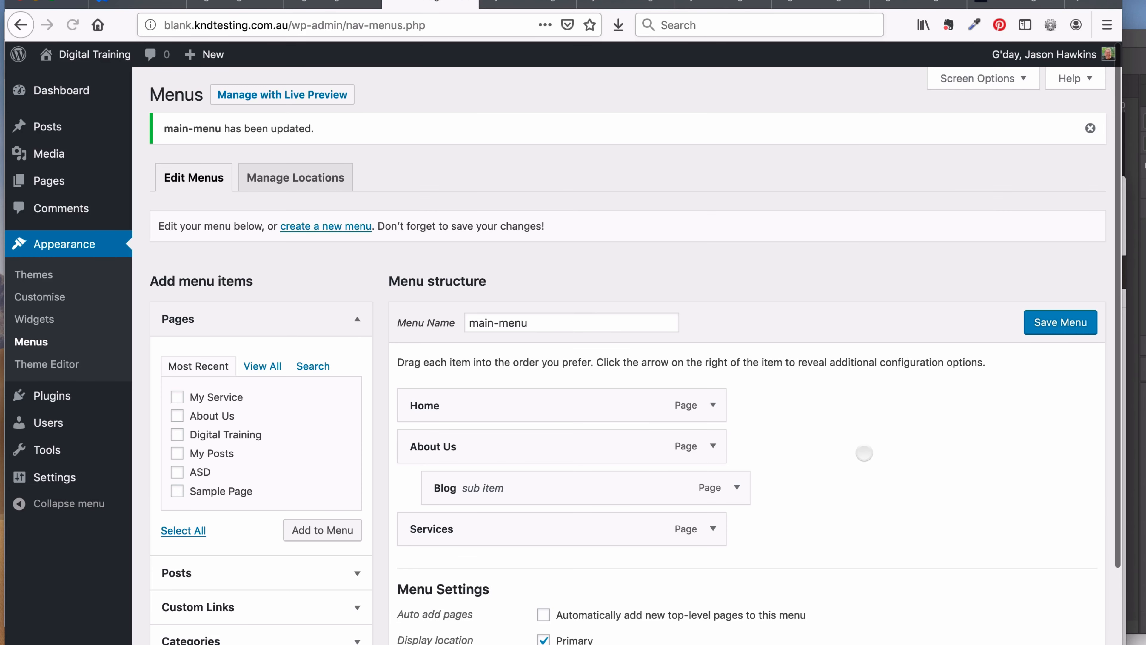
Step: Reload the live My Service page to check its navigation label, and return to the menu editor
click(513, 4)
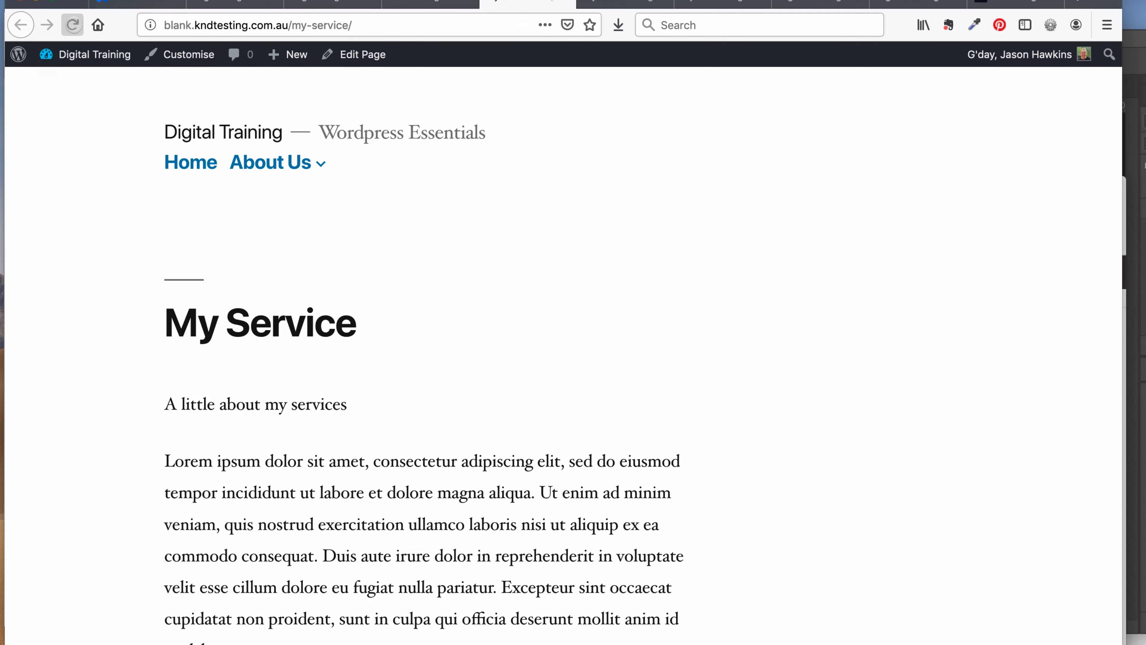
click(72, 25)
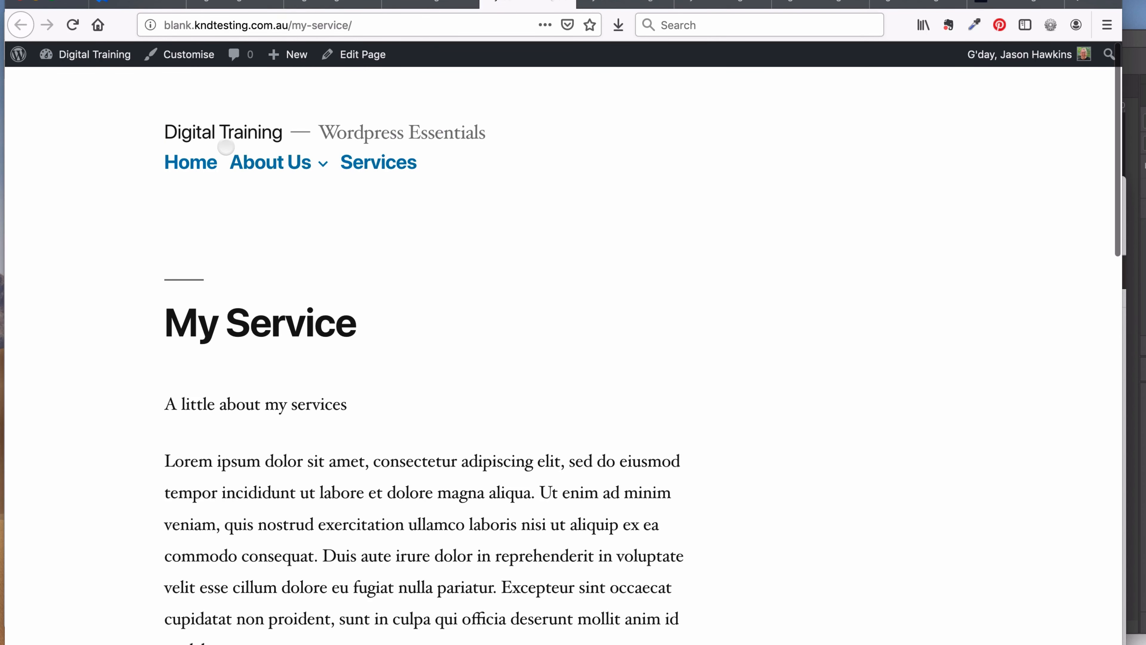
click(406, 4)
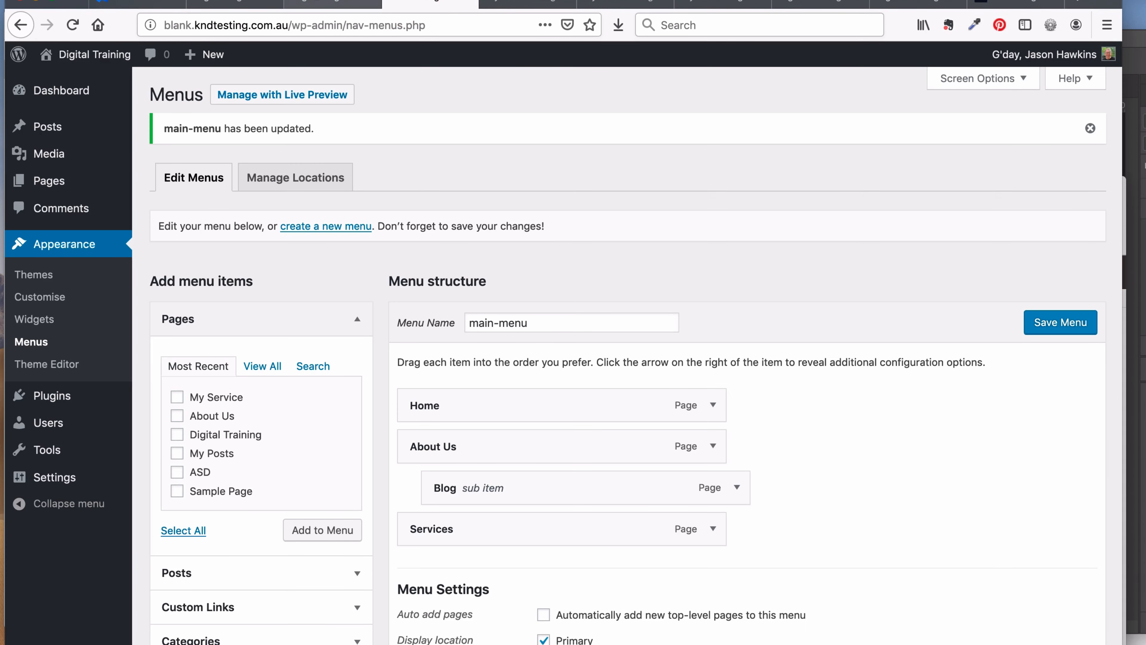
Step: Refresh the list of all pages and set the My Service page's status to Draft using Quick Edit
click(319, 4)
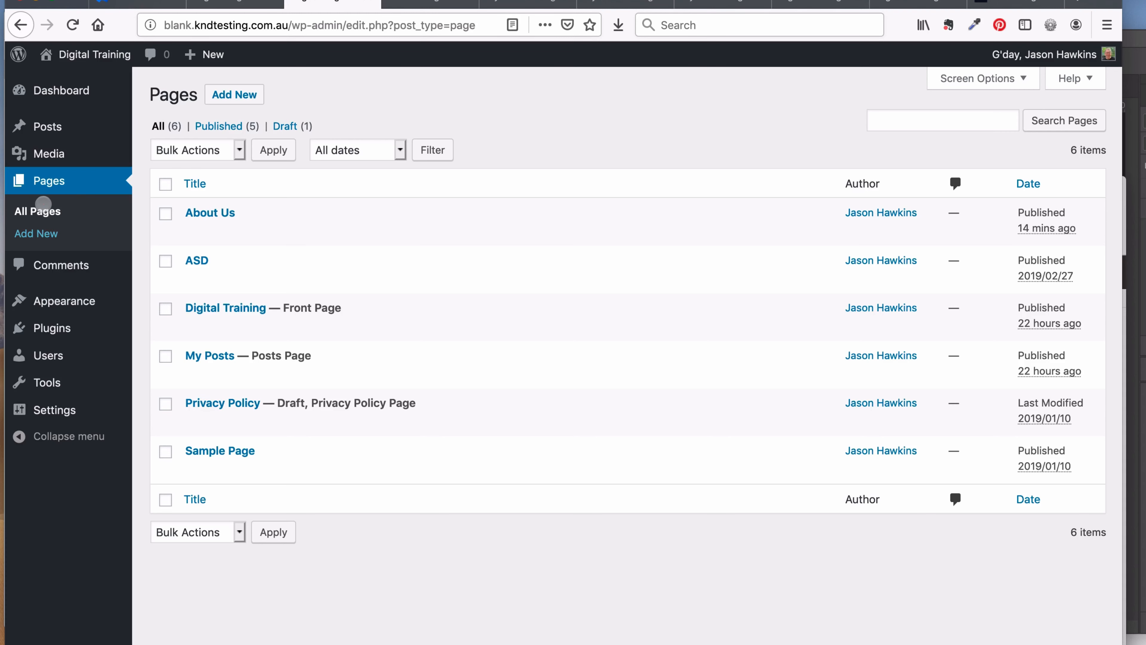
click(37, 211)
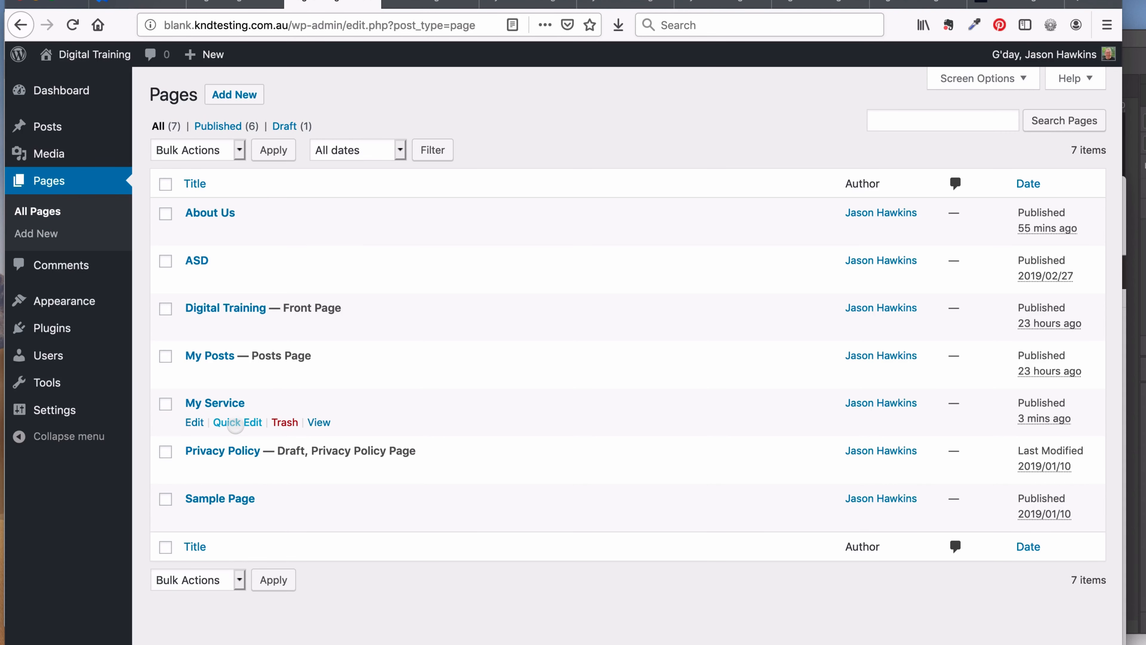
click(235, 422)
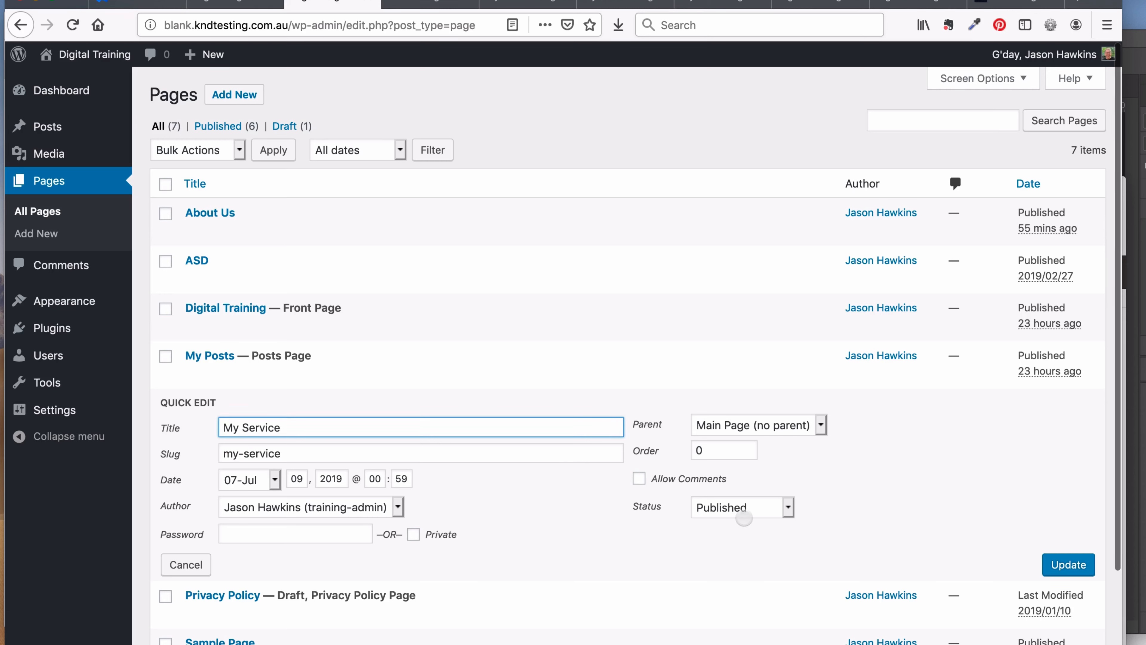
click(743, 518)
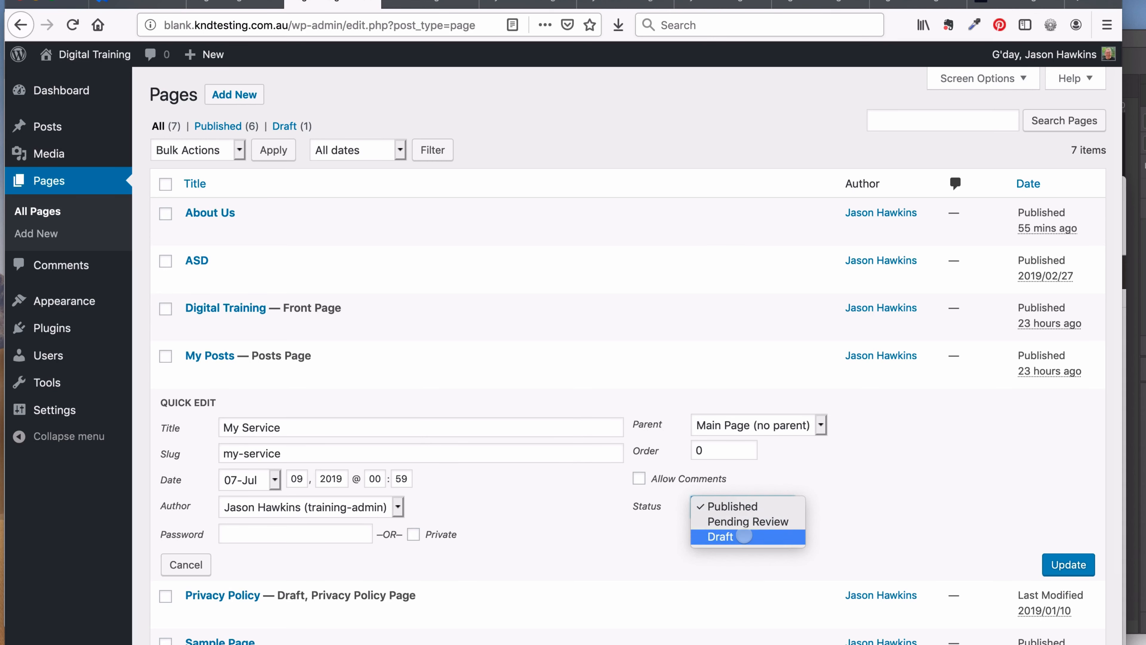
click(745, 536)
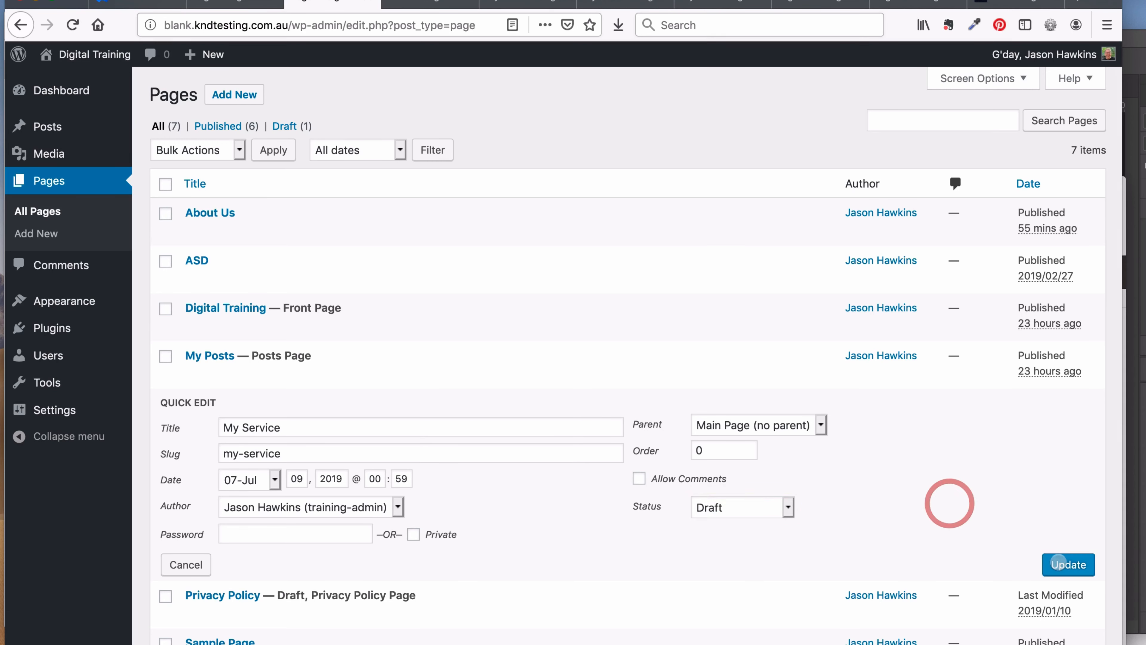
click(1065, 565)
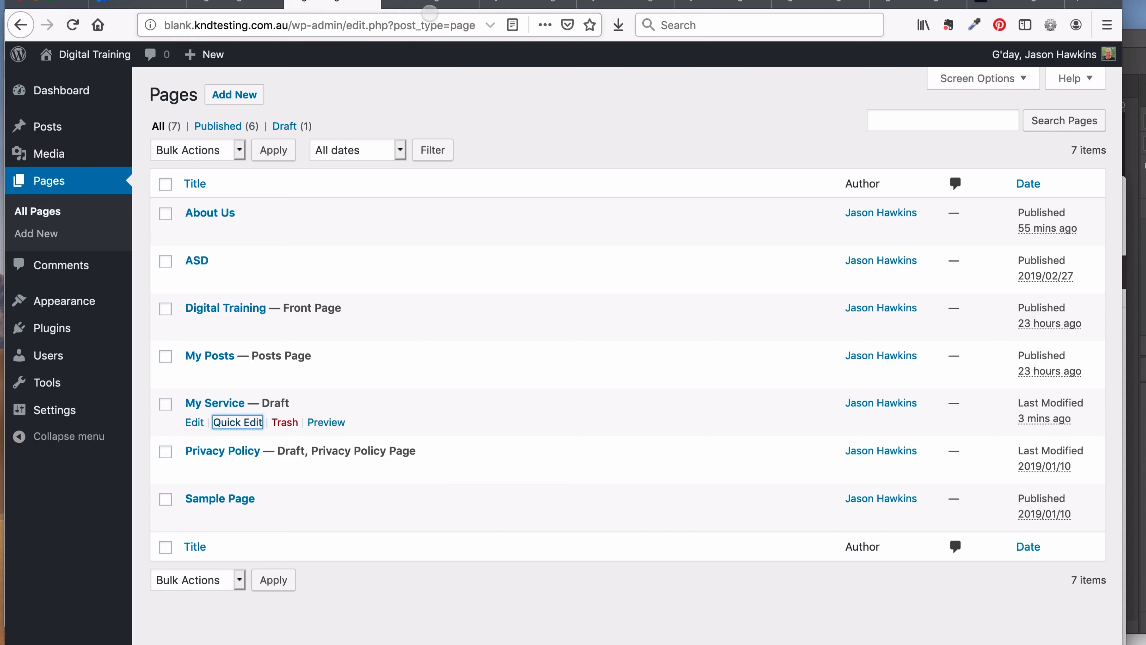
Step: Reload the live My Service page, follow its Services navigation link and return to the admin page list
click(504, 3)
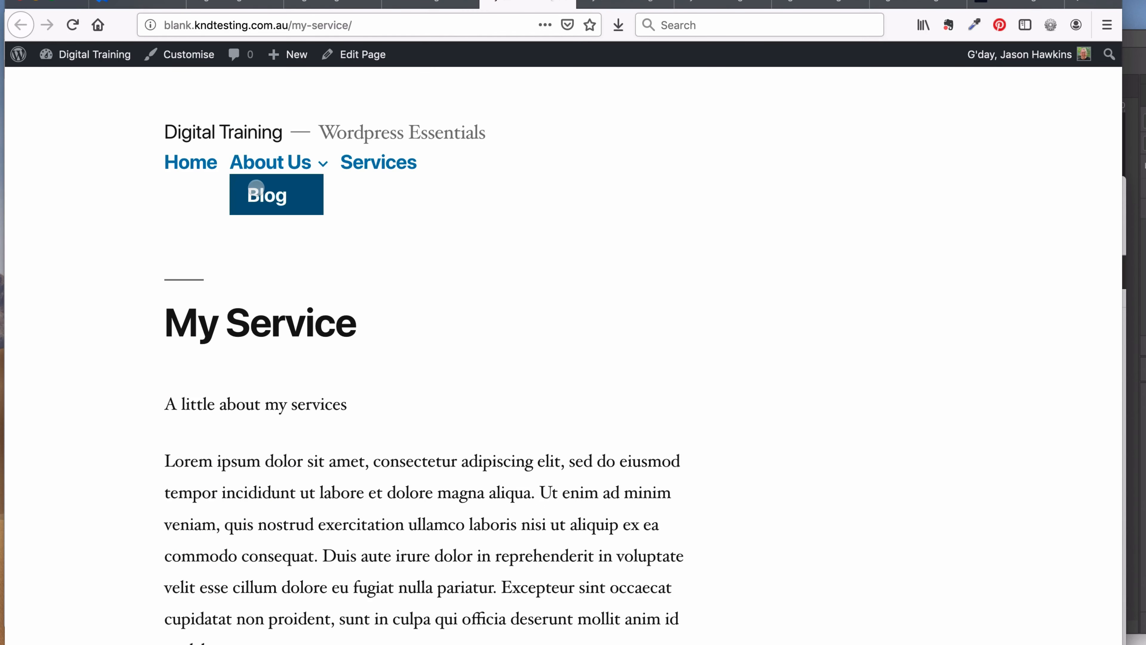
click(72, 24)
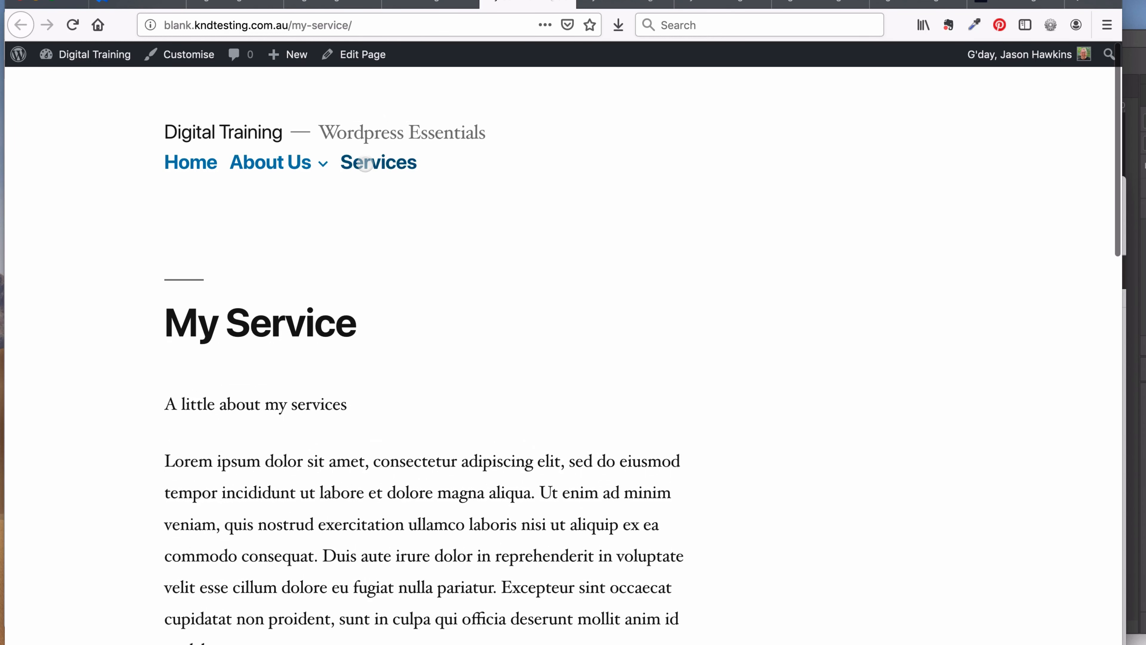
click(365, 163)
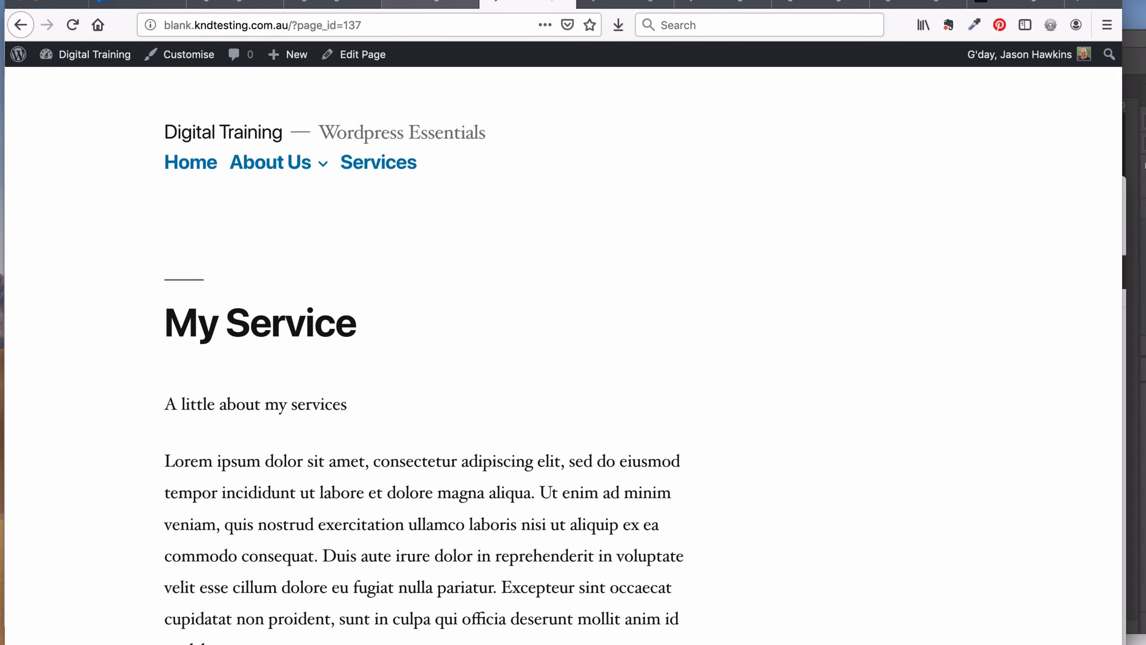
click(432, 4)
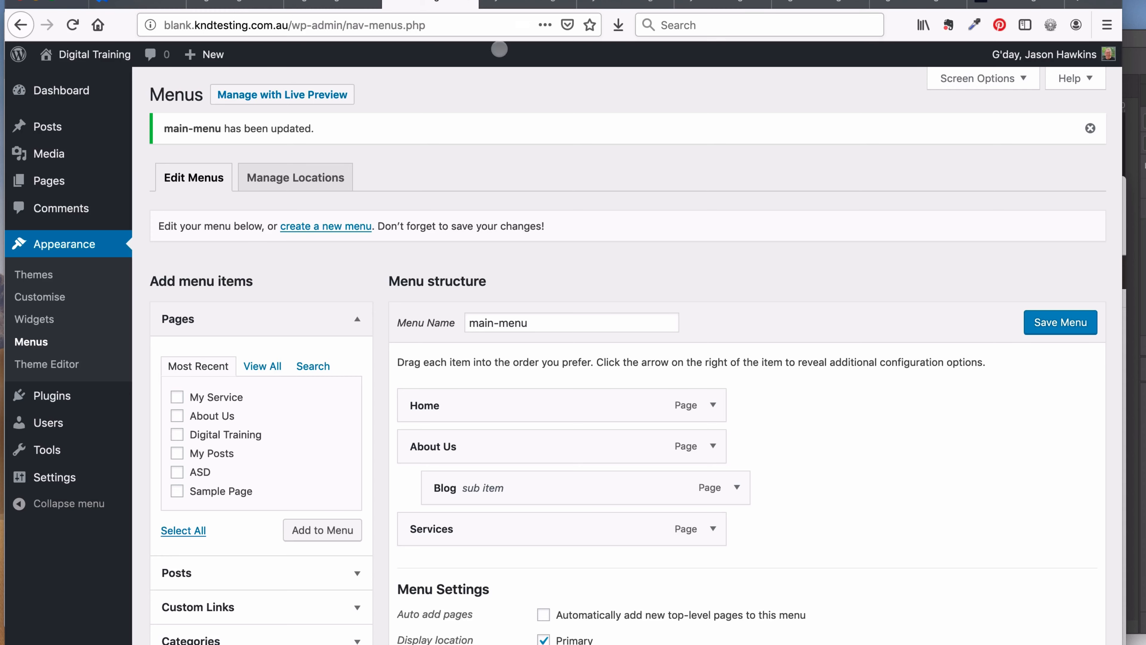
click(330, 4)
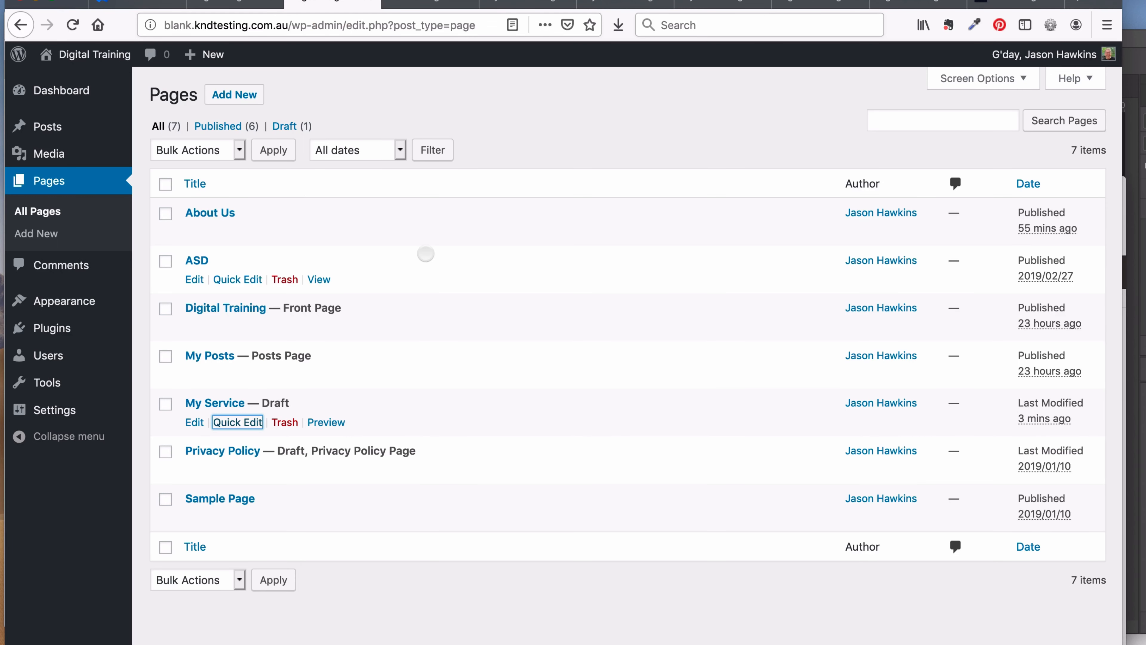
click(539, 120)
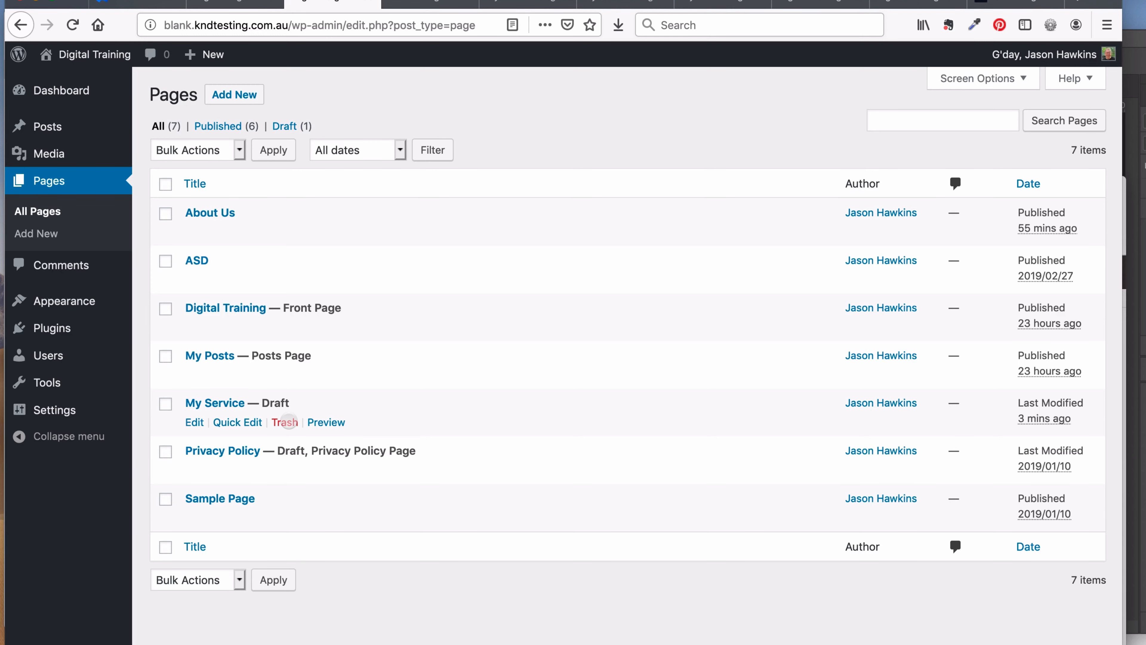
Step: Move the My Service draft to the trash and restore it, finishing in the list of all pages
click(287, 421)
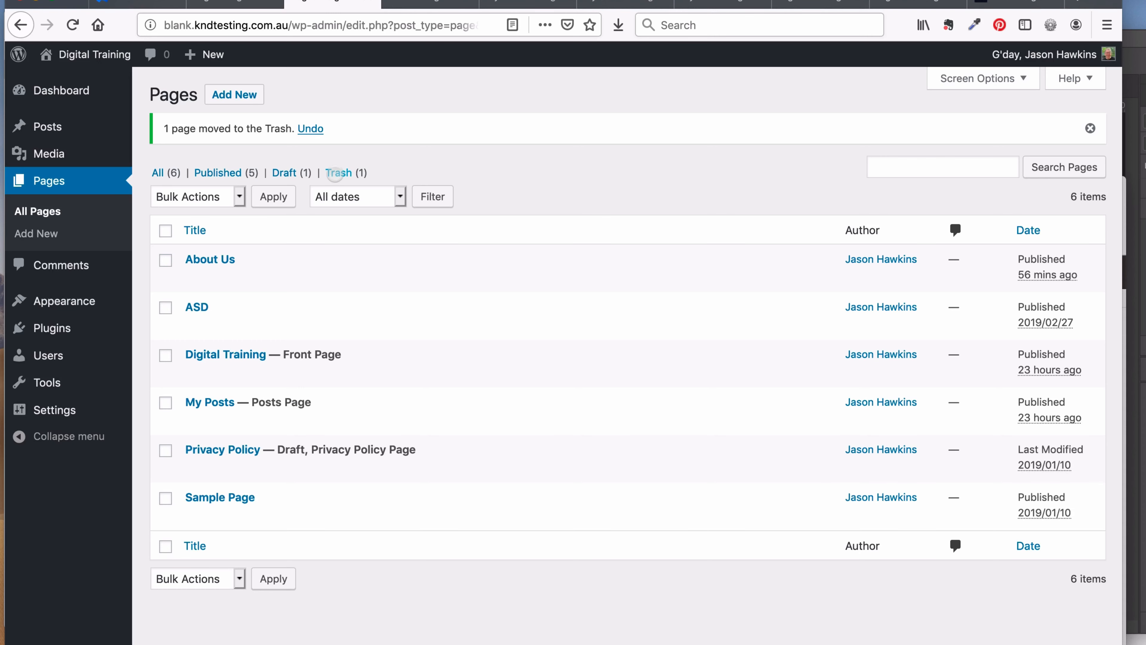
click(338, 173)
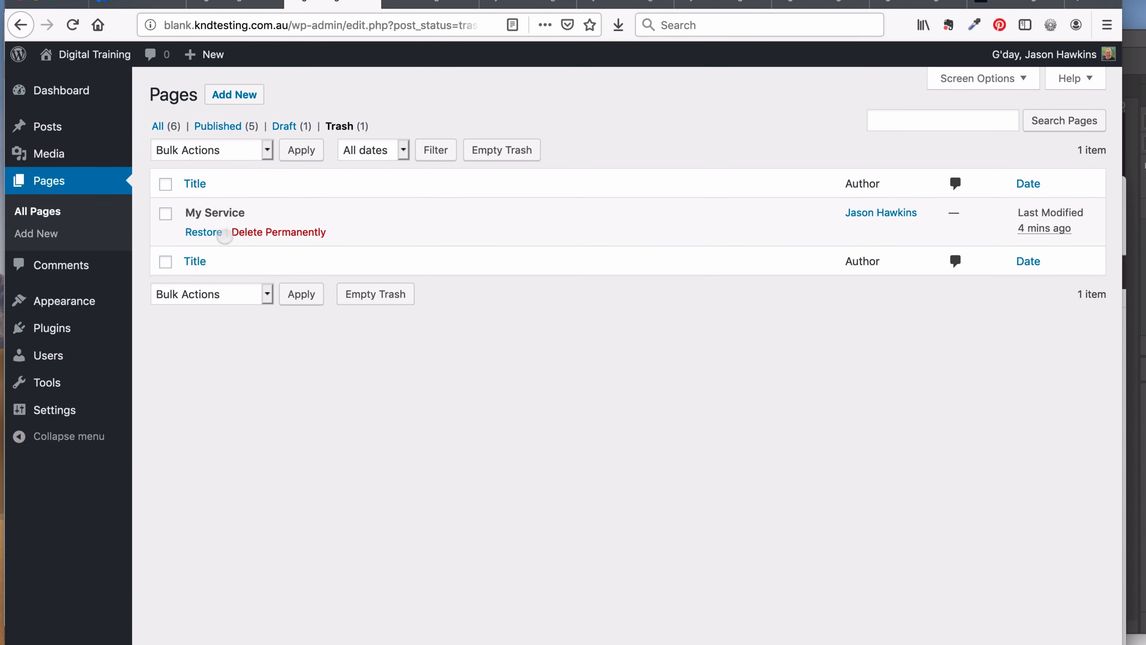
click(200, 232)
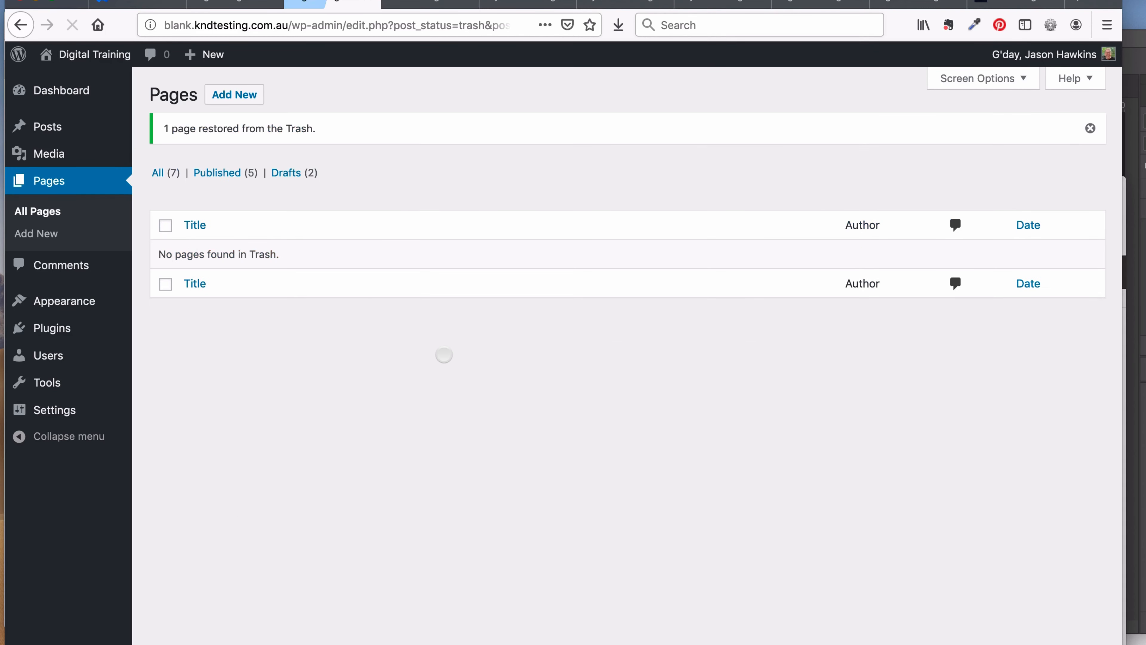
click(226, 173)
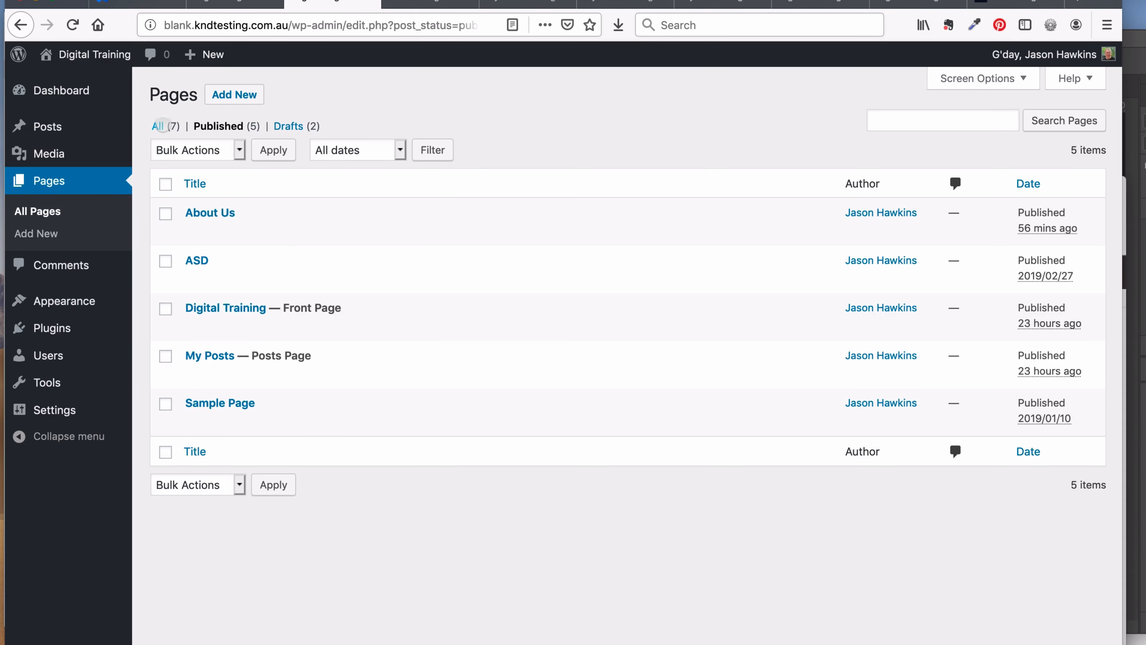
click(159, 126)
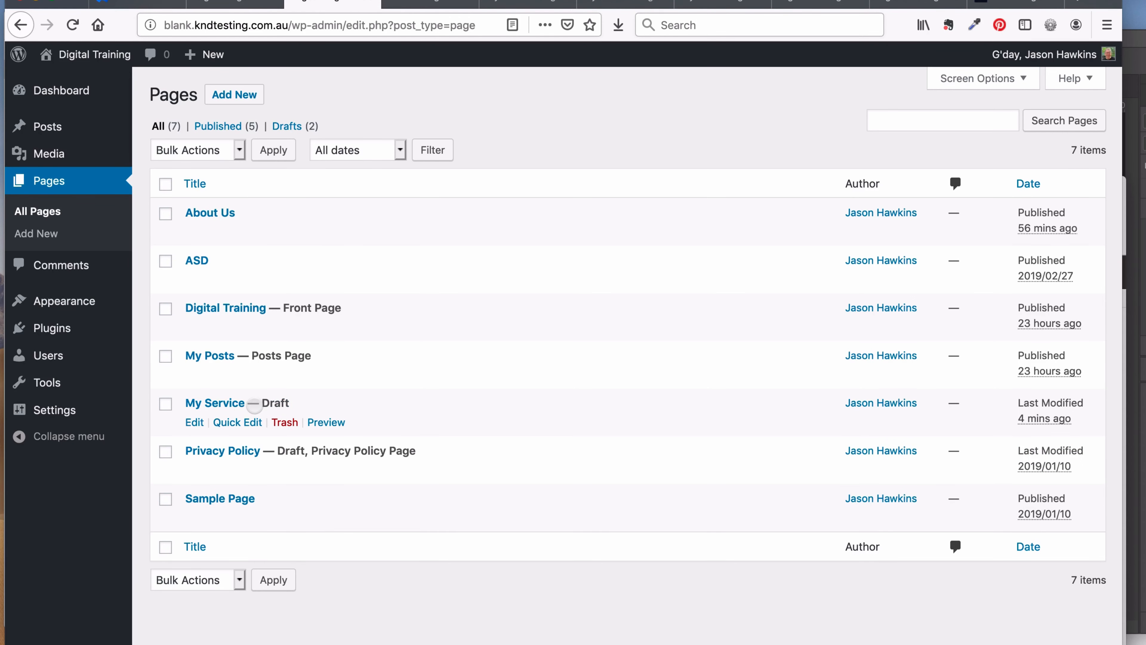
Step: Open the My Service draft in the editor, publish it and return to the list of all pages
click(228, 402)
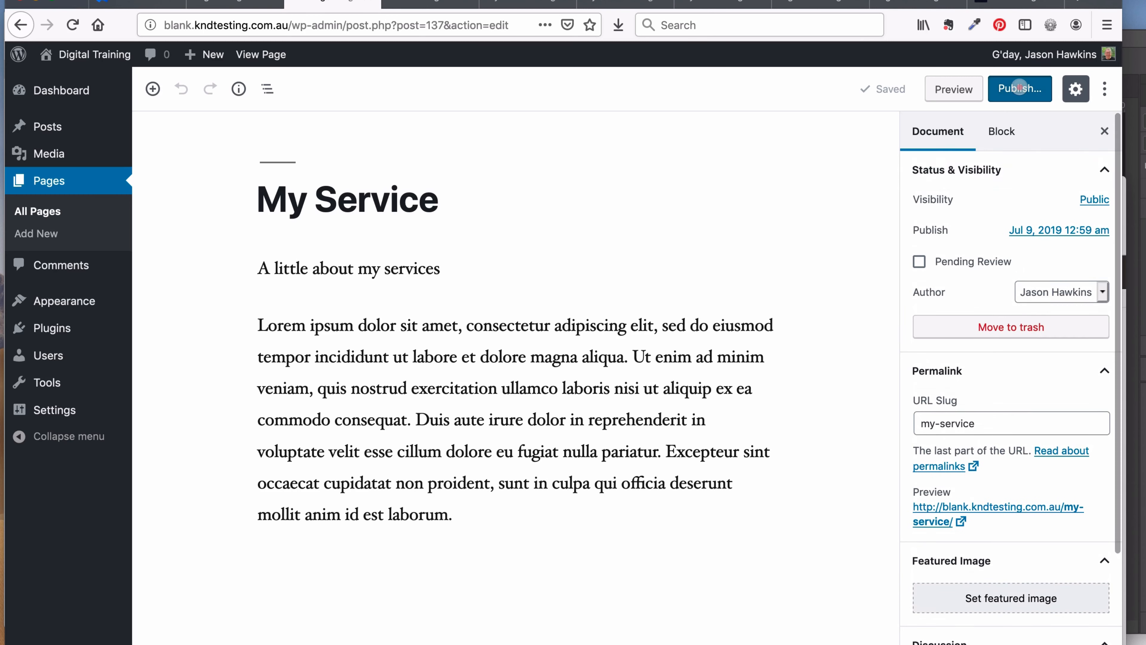
click(1020, 88)
click(1027, 96)
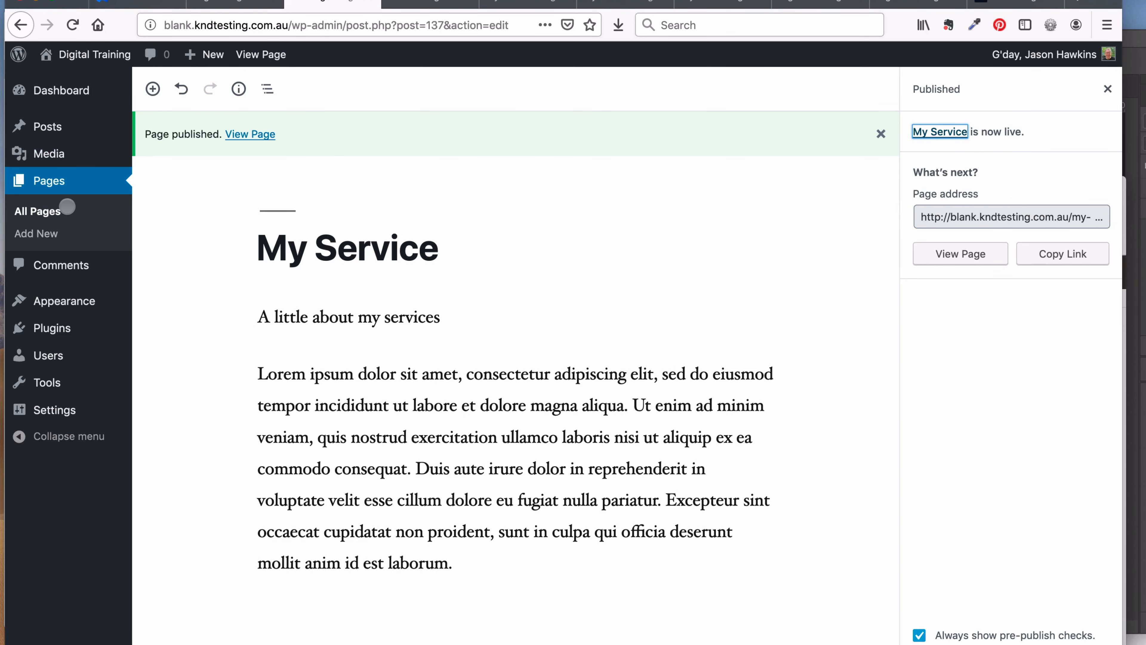
click(65, 210)
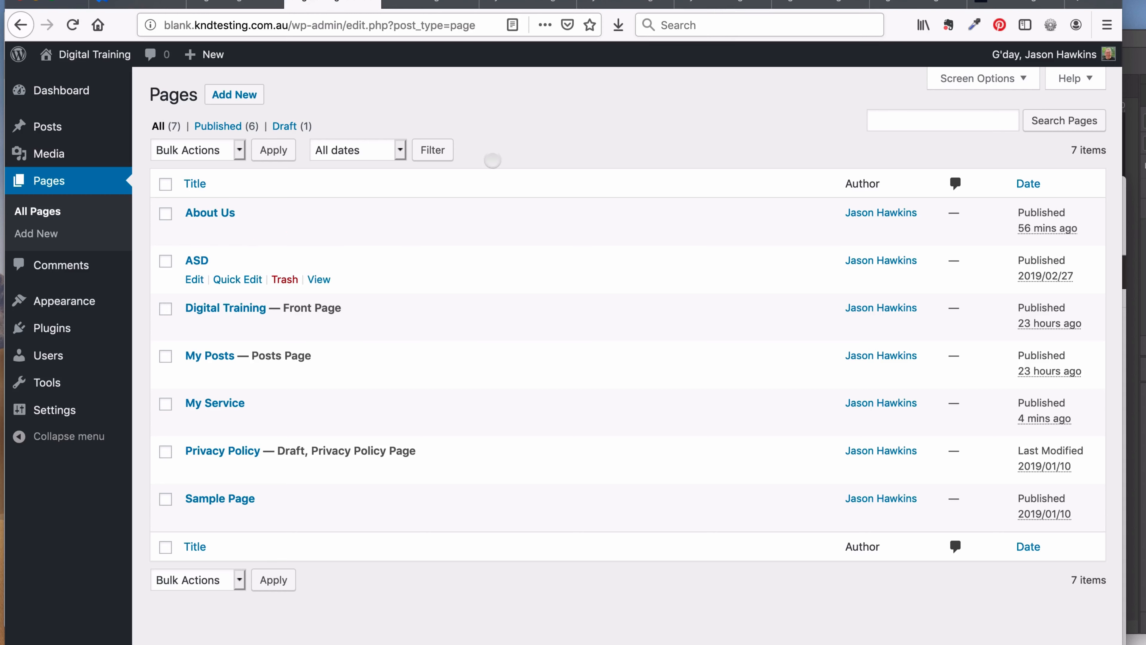
click(533, 102)
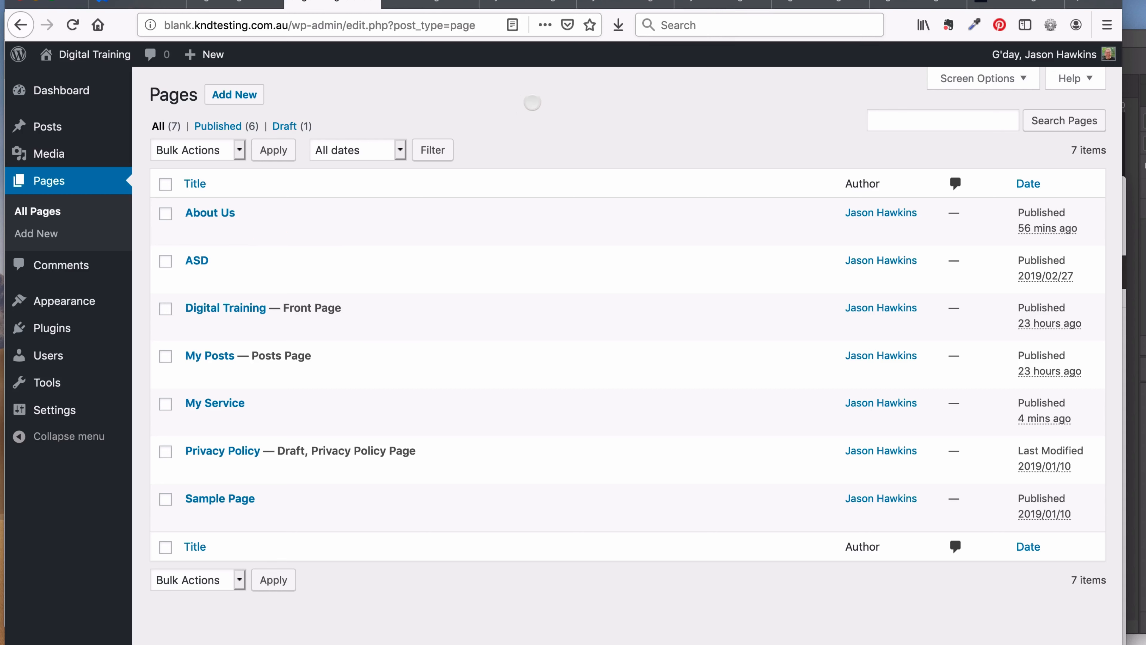
Step: Search the pages for "service" and open My Service from the results for editing
mouse_move(235, 402)
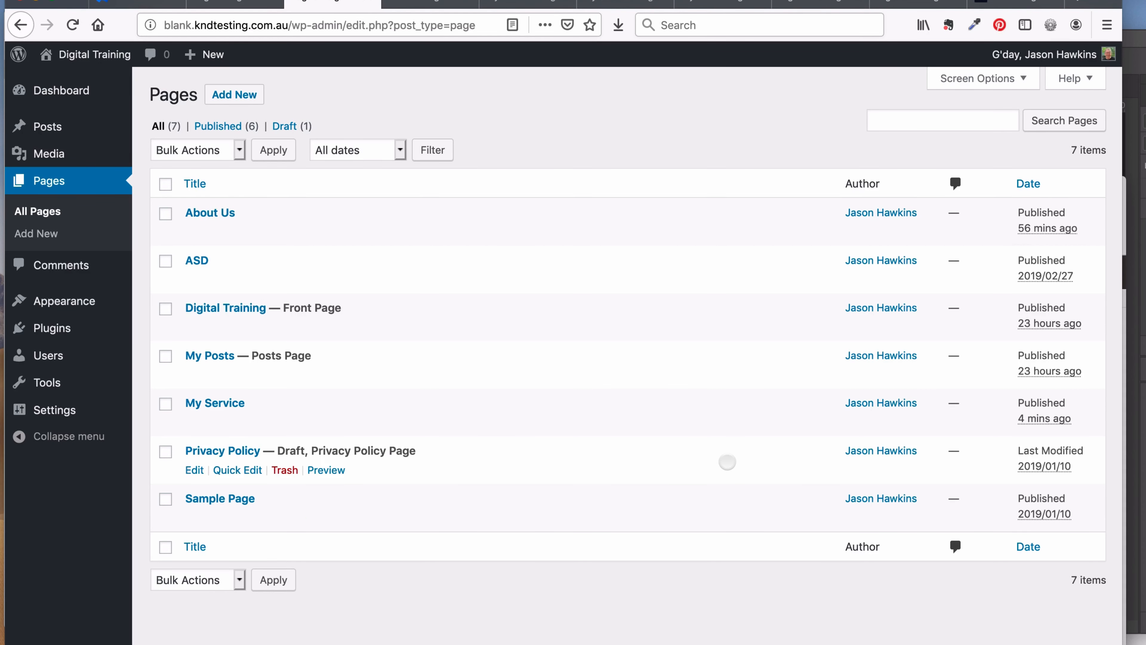
click(938, 121)
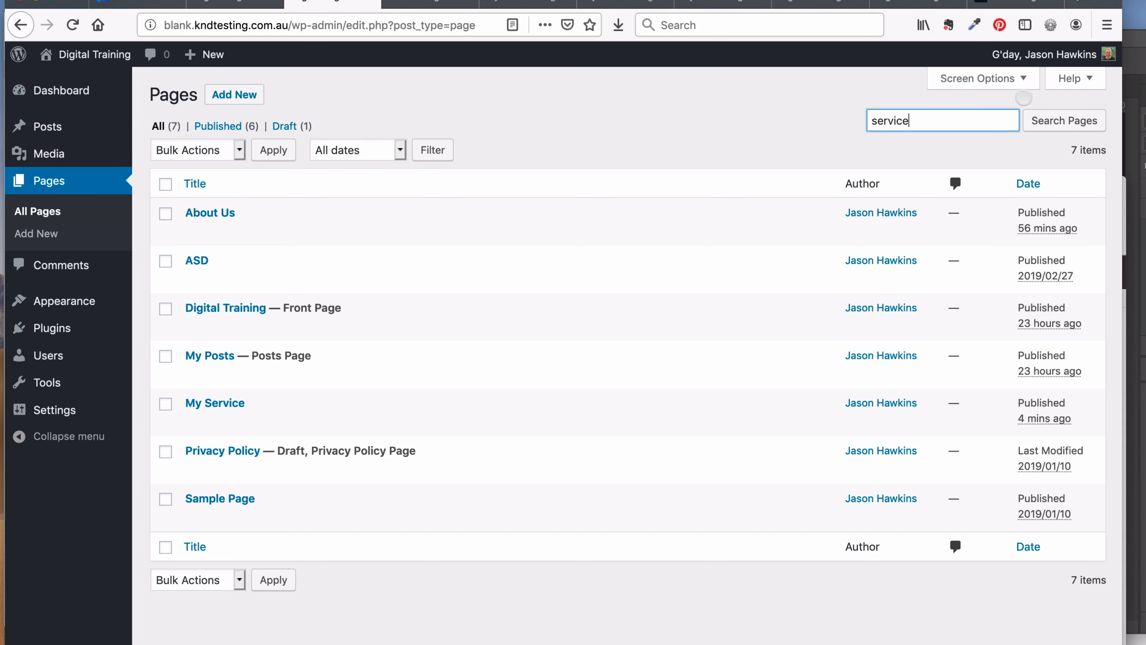
click(1049, 120)
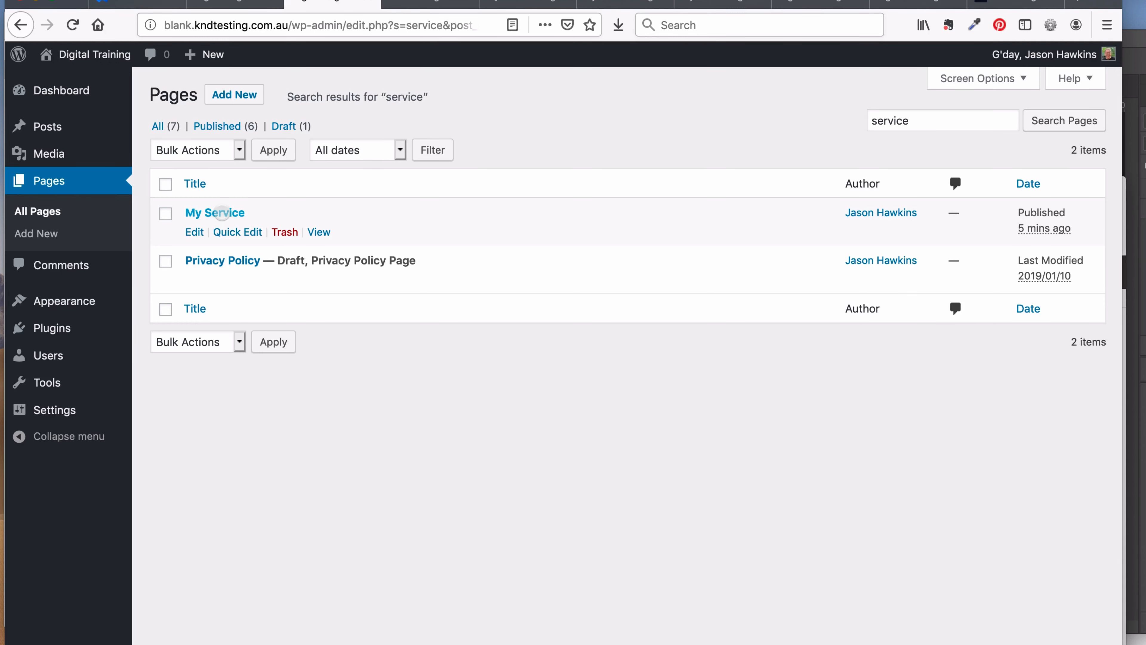
click(221, 213)
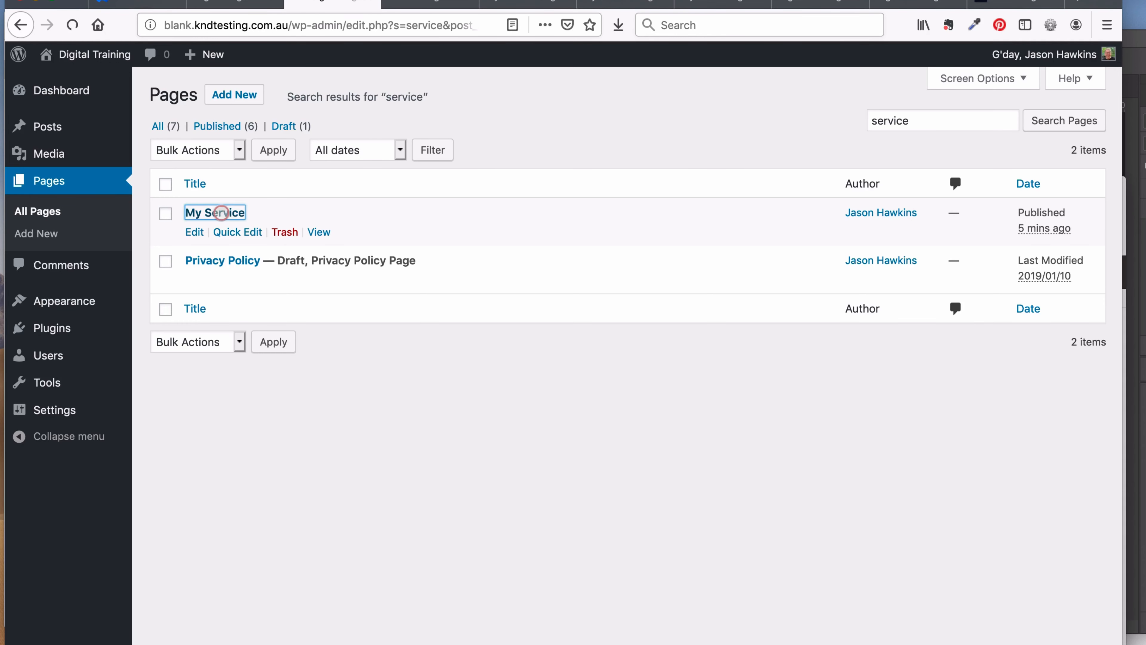